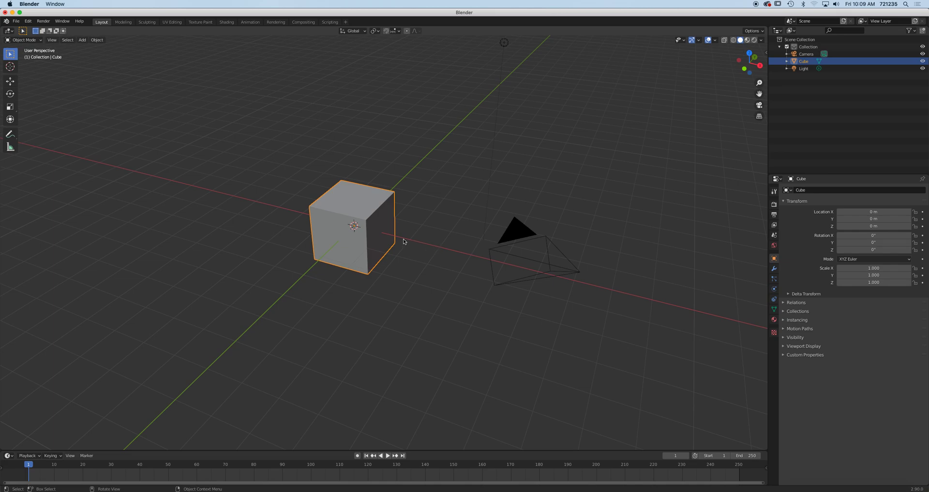
Step: Duplicate the default cube in place and move the copy along the positive X axis beside the original
{"action": "key", "text": "shift+d"}
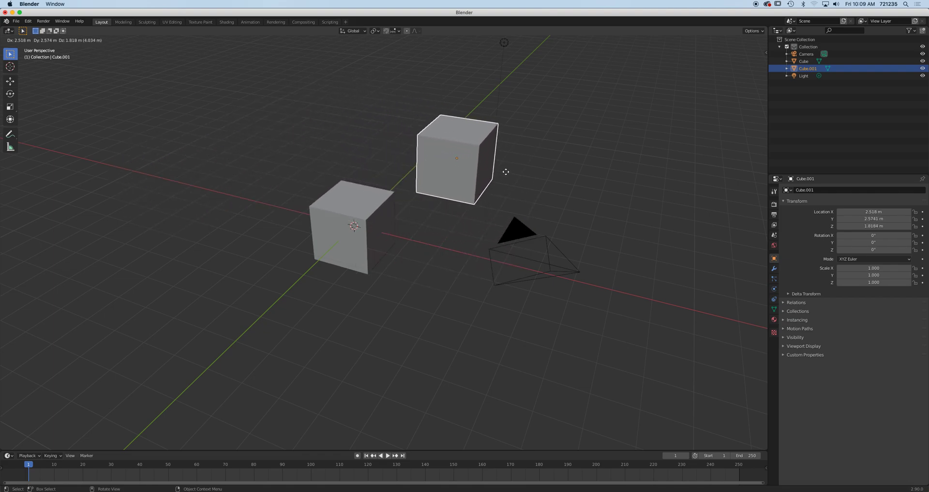
{"action": "right_click", "coordinate": [506, 171]}
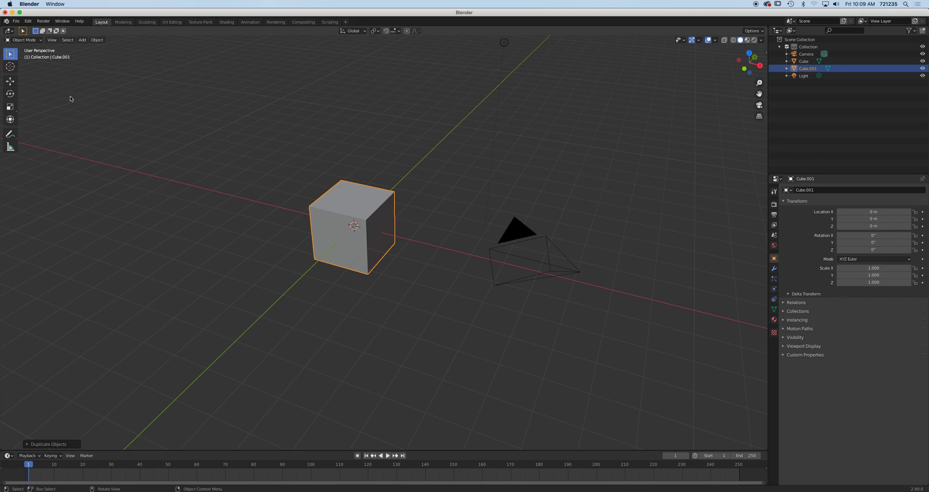
{"action": "left_click", "coordinate": [11, 80]}
{"action": "left_click_drag", "start_coordinate": [382, 238], "coordinate": [465, 253]}
{"action": "left_click", "coordinate": [347, 216]}
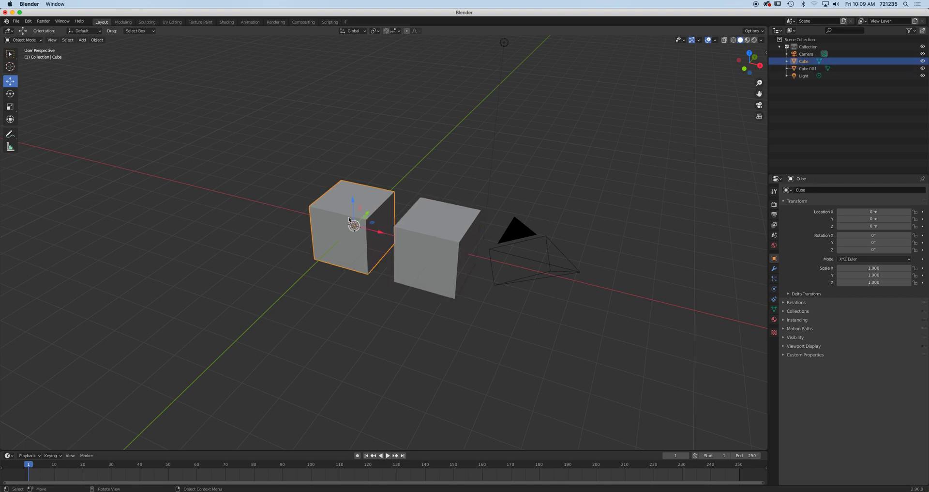
Step: Duplicate the original cube with movement constrained to X, placing the copy at about -3.35 m
{"action": "key", "text": "shift+d"}
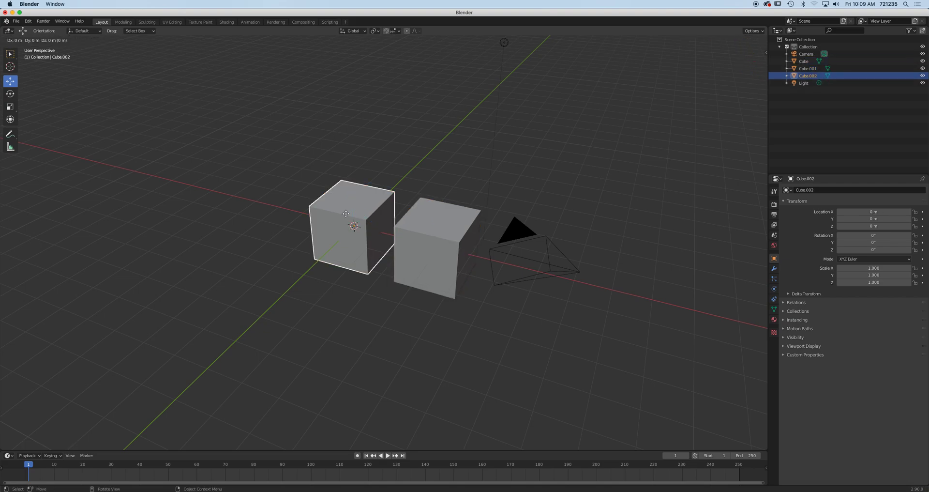
{"action": "key", "text": "x"}
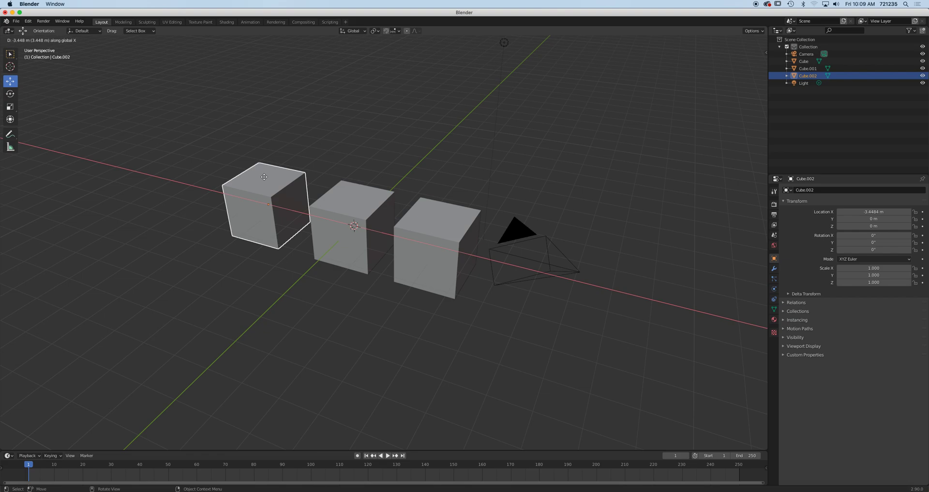
{"action": "left_click", "coordinate": [265, 180]}
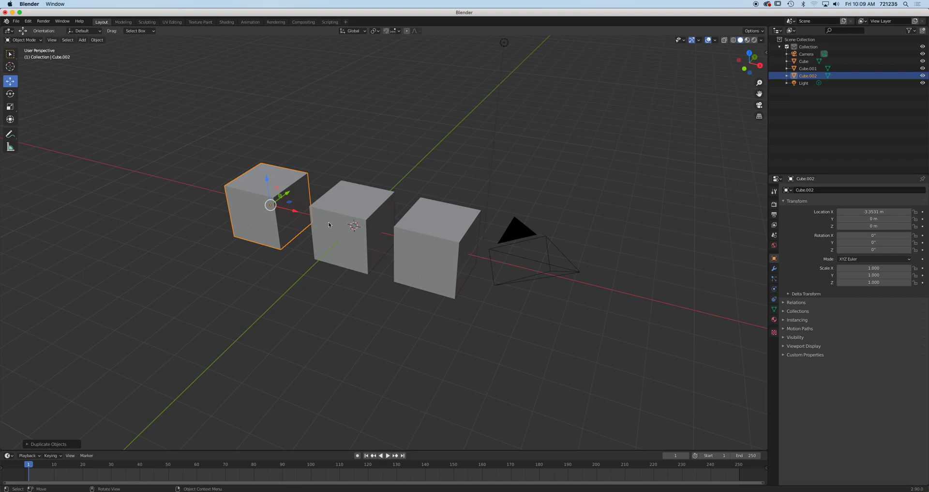
{"action": "middle_click_drag", "start_coordinate": [406, 258], "coordinate": [391, 225]}
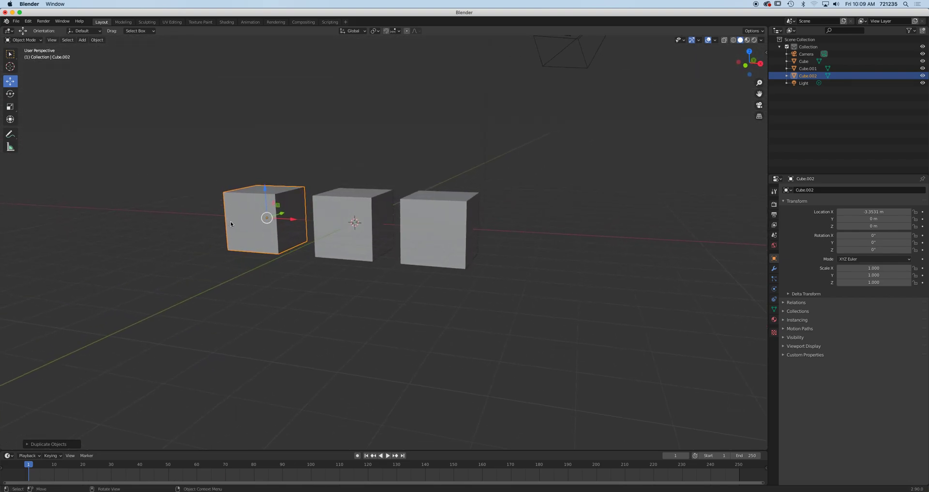
Step: Delete both duplicated cubes on either side of the original
{"action": "key", "text": "Delete"}
{"action": "left_click", "coordinate": [416, 237]}
{"action": "key", "text": "Delete"}
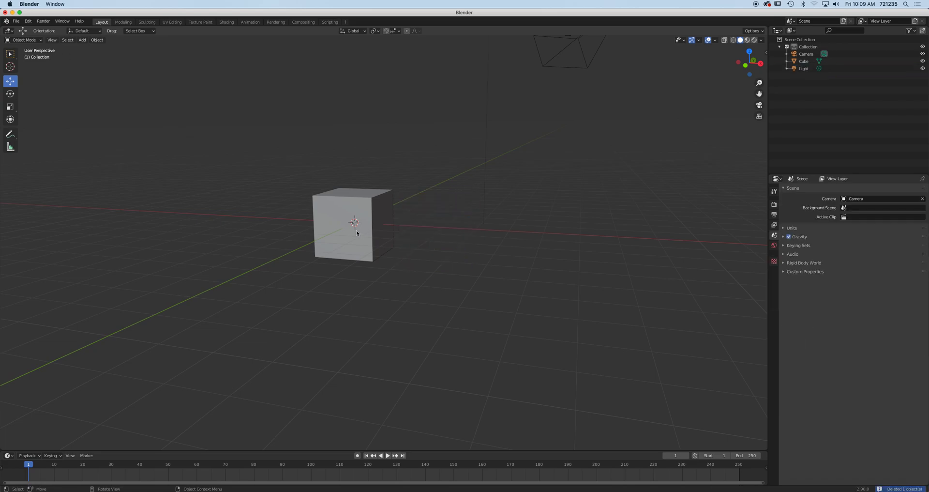
Step: Scale the cube into a tall, thin board, about 0.39 in X, 0.16 in Y and 3.09 in Z
{"action": "left_click", "coordinate": [370, 246]}
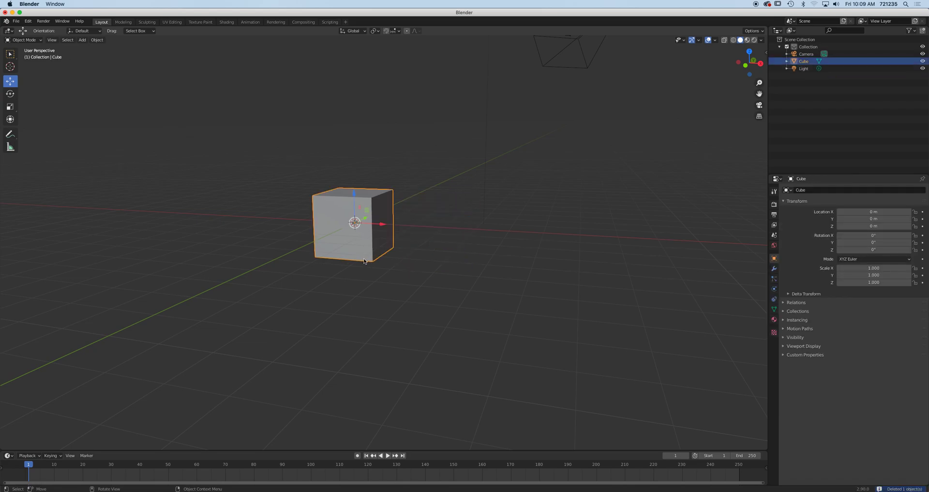
{"action": "scroll", "coordinate": [358, 268], "scroll_direction": "up", "scroll_amount": 3}
{"action": "middle_click_drag", "start_coordinate": [358, 268], "coordinate": [432, 303], "text": "shift"}
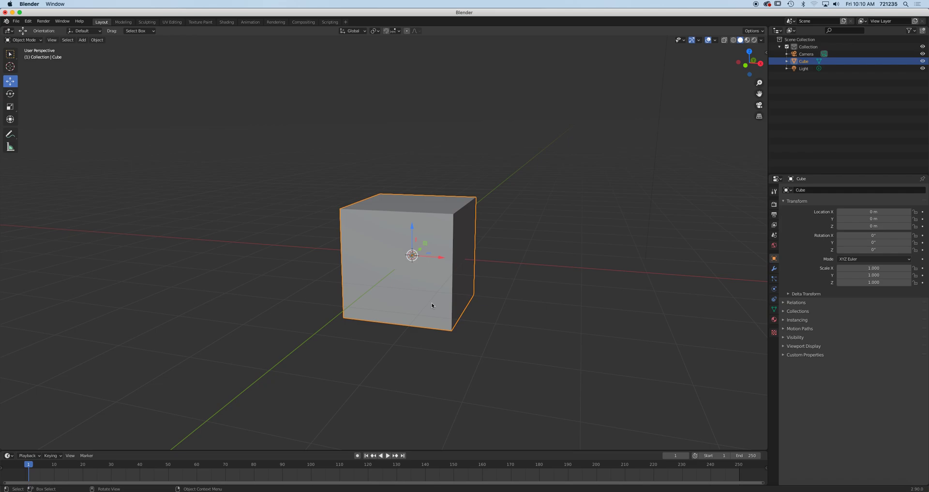
{"action": "left_click", "coordinate": [10, 106]}
{"action": "middle_click_drag", "start_coordinate": [455, 153], "coordinate": [415, 188]}
{"action": "left_click_drag", "start_coordinate": [422, 256], "coordinate": [402, 274]}
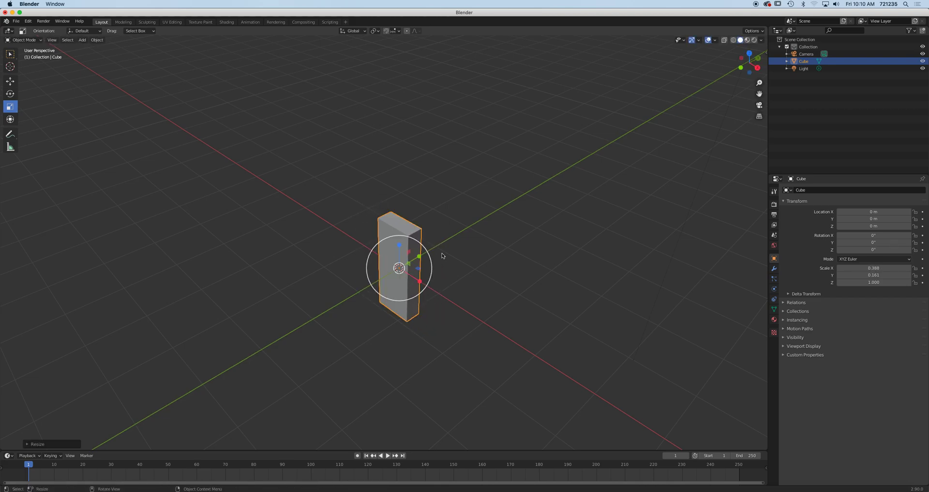
{"action": "middle_click_drag", "start_coordinate": [436, 261], "coordinate": [469, 217]}
{"action": "left_click_drag", "start_coordinate": [411, 224], "coordinate": [415, 157]}
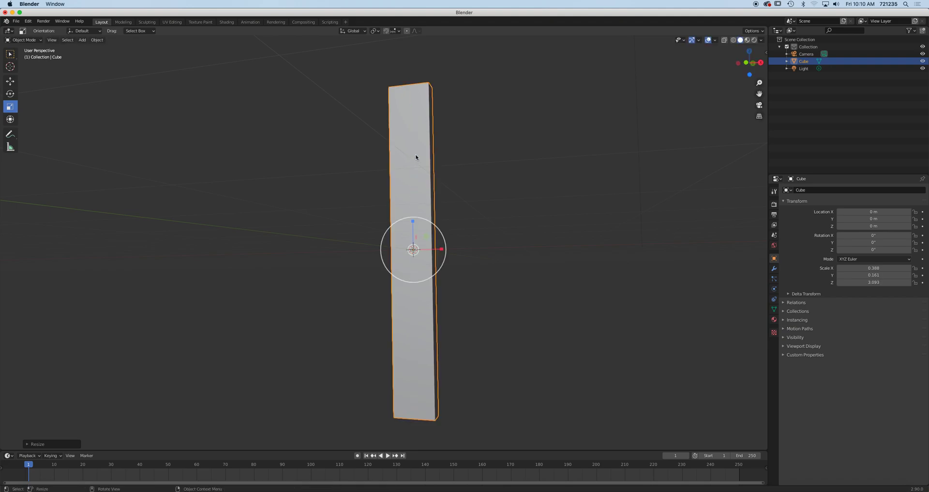
Step: Add a centred vertical loop cut down the middle of the board in Edit Mode
{"action": "key", "text": "Tab"}
{"action": "key", "text": "ctrl+r"}
{"action": "left_click", "coordinate": [410, 91]}
{"action": "right_click", "coordinate": [411, 91]}
Step: Raise the board's top centre edge along Z to form a pointed picket tip and return to Object Mode
{"action": "middle_click_drag", "start_coordinate": [410, 91], "coordinate": [414, 111]}
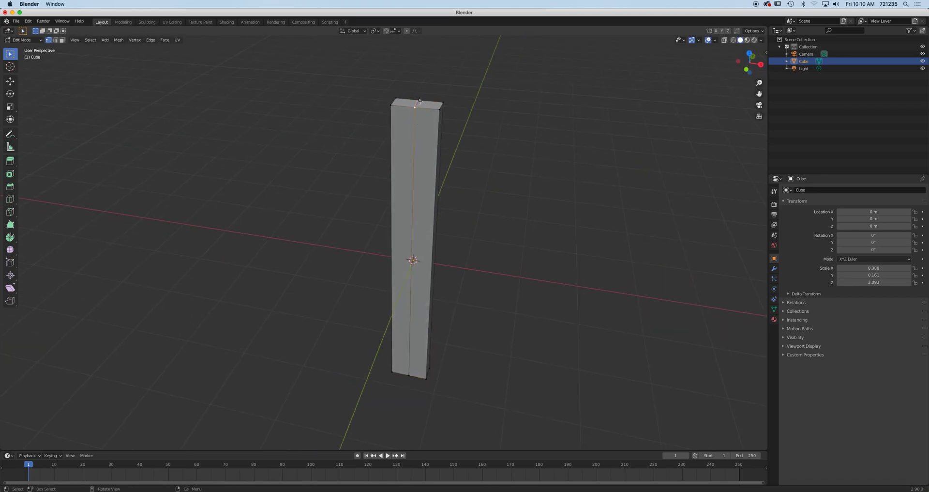
{"action": "key", "text": "g"}
{"action": "key", "text": "z"}
{"action": "left_click", "coordinate": [415, 134]}
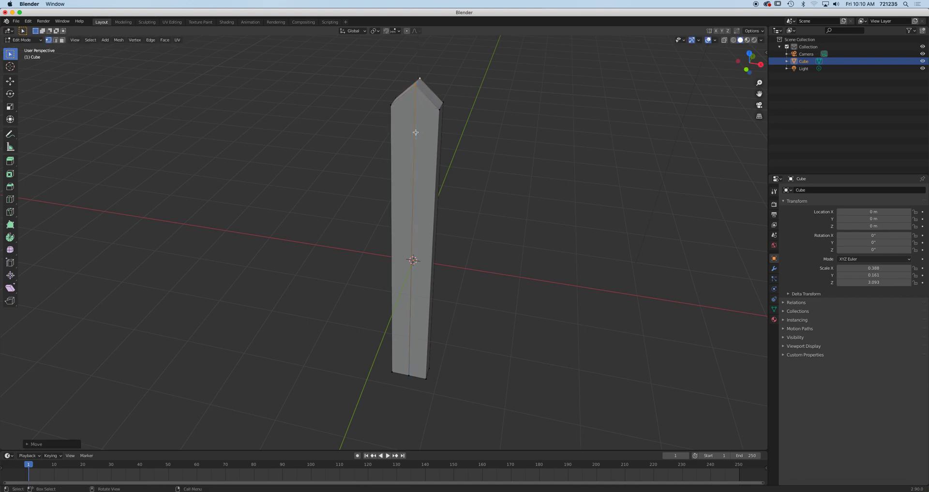
{"action": "middle_click_drag", "start_coordinate": [437, 184], "coordinate": [415, 173]}
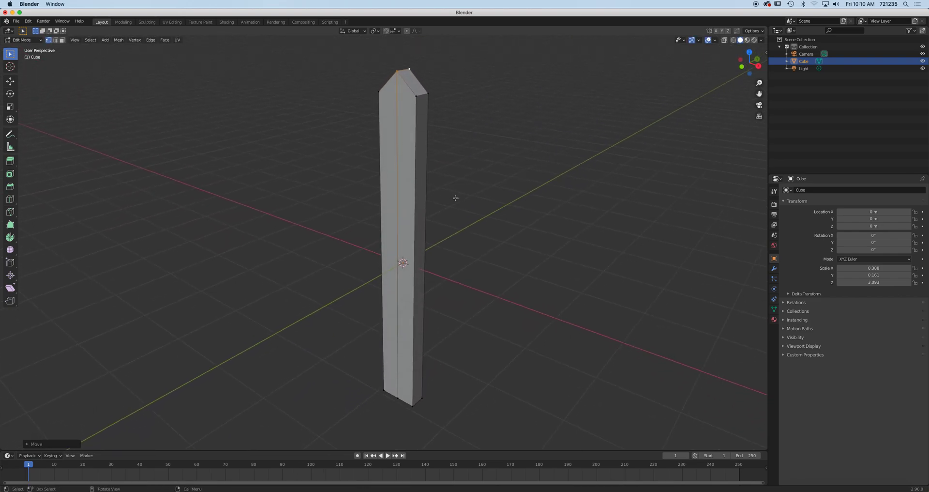
{"action": "key", "text": "Tab"}
Step: Brighten the board material's base color to full white and switch the viewport to rendered shading
{"action": "left_click", "coordinate": [774, 319]}
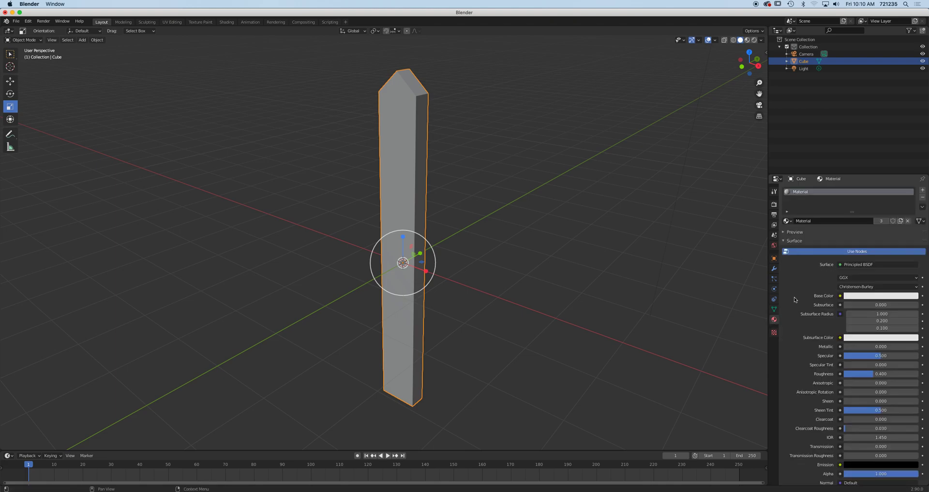
{"action": "left_click", "coordinate": [880, 296]}
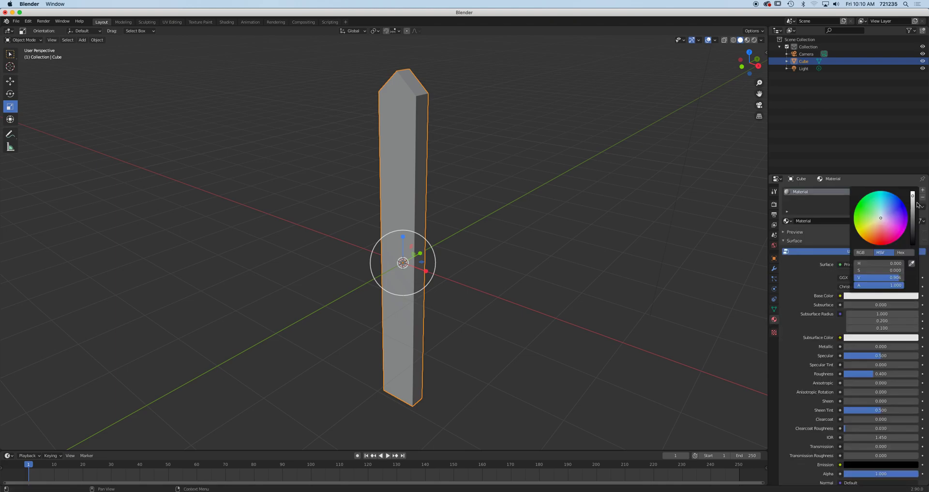
{"action": "left_click_drag", "start_coordinate": [913, 195], "coordinate": [913, 190]}
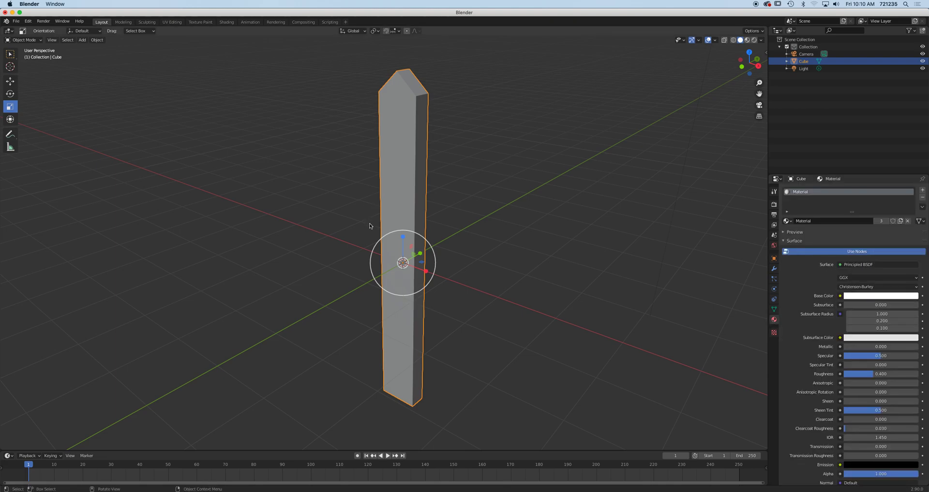
{"action": "left_click", "coordinate": [748, 40]}
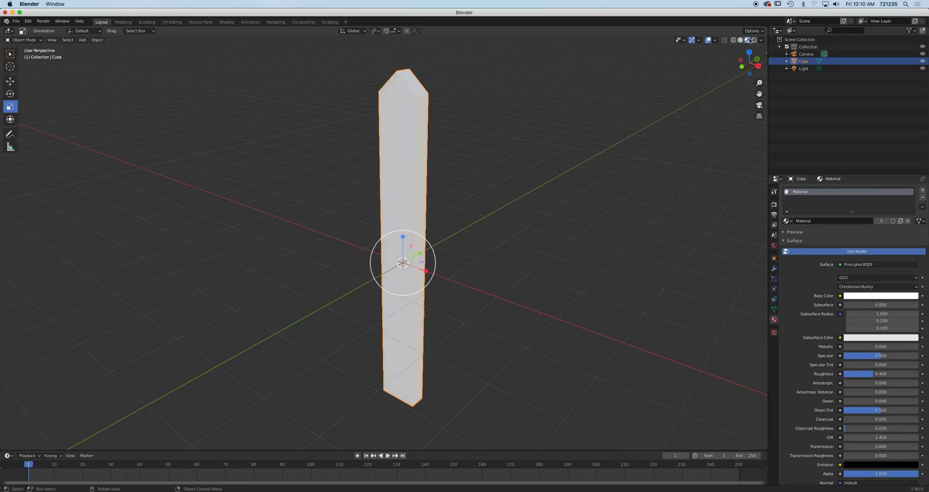
{"action": "left_click", "coordinate": [754, 40]}
Step: Set the board material's roughness to about 0.815
{"action": "middle_click_drag", "start_coordinate": [489, 155], "coordinate": [392, 156]}
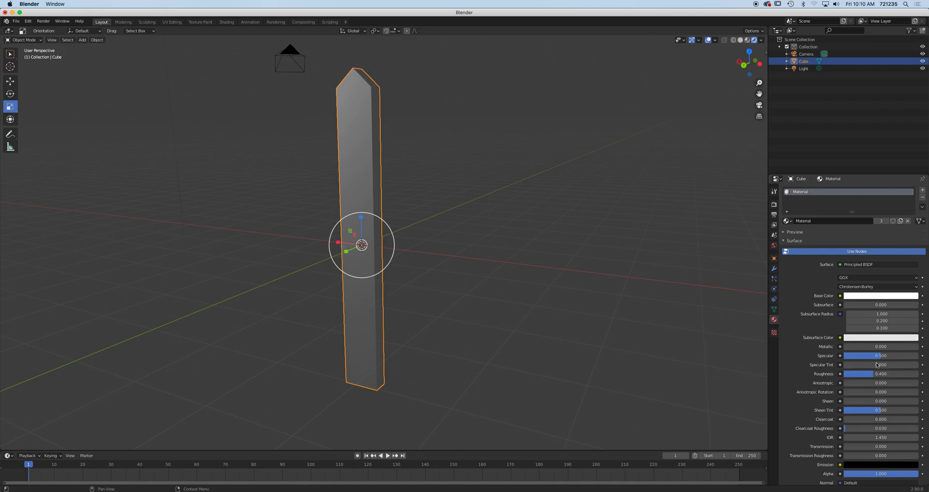
{"action": "left_click_drag", "start_coordinate": [876, 373], "coordinate": [905, 374]}
{"action": "middle_click_drag", "start_coordinate": [605, 261], "coordinate": [531, 241]}
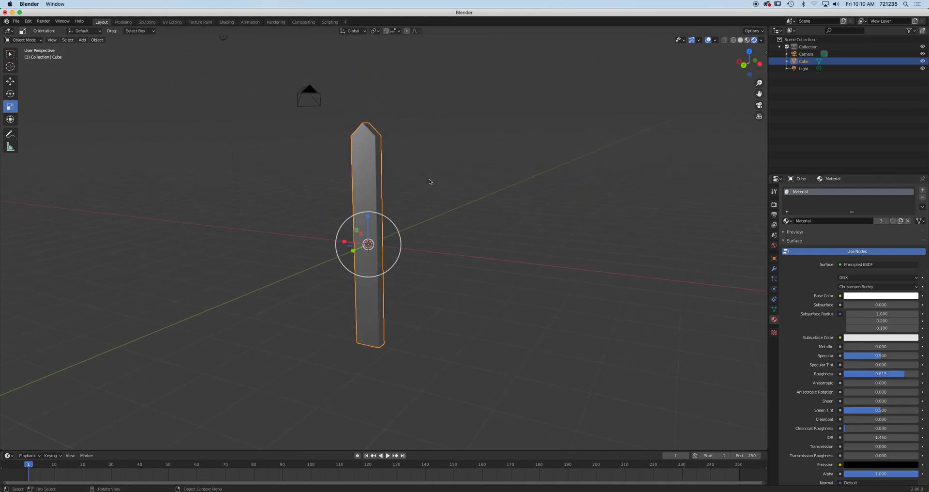
Step: Duplicate the point light twice, placing both copies on the opposite side of the board from the original light
{"action": "scroll", "coordinate": [430, 183], "scroll_direction": "down", "scroll_amount": 2}
{"action": "middle_click_drag", "start_coordinate": [433, 193], "coordinate": [478, 284], "text": "shift"}
{"action": "left_click", "coordinate": [276, 125]}
{"action": "scroll", "coordinate": [459, 217], "scroll_direction": "down", "scroll_amount": 4}
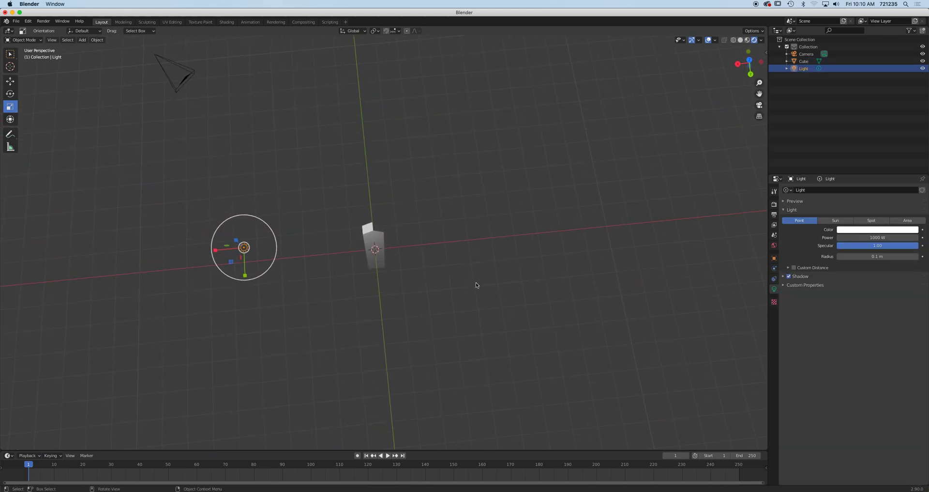
{"action": "key", "text": "shift+d"}
{"action": "left_click", "coordinate": [698, 188]}
{"action": "key", "text": "shift+d"}
{"action": "left_click", "coordinate": [701, 324]}
{"action": "middle_click_drag", "start_coordinate": [701, 324], "coordinate": [470, 217]}
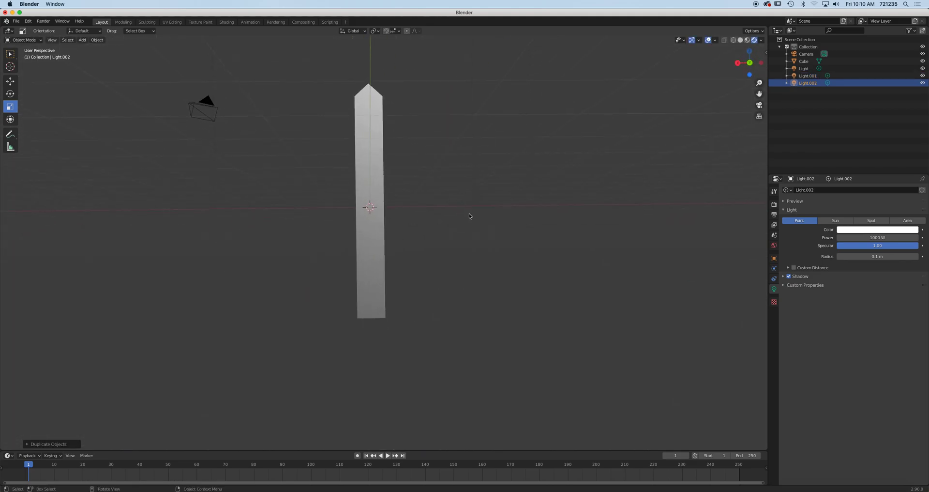
Step: Duplicate the picket along X in the back orthographic view, leaving a narrow gap between the two boards
{"action": "left_click", "coordinate": [374, 186]}
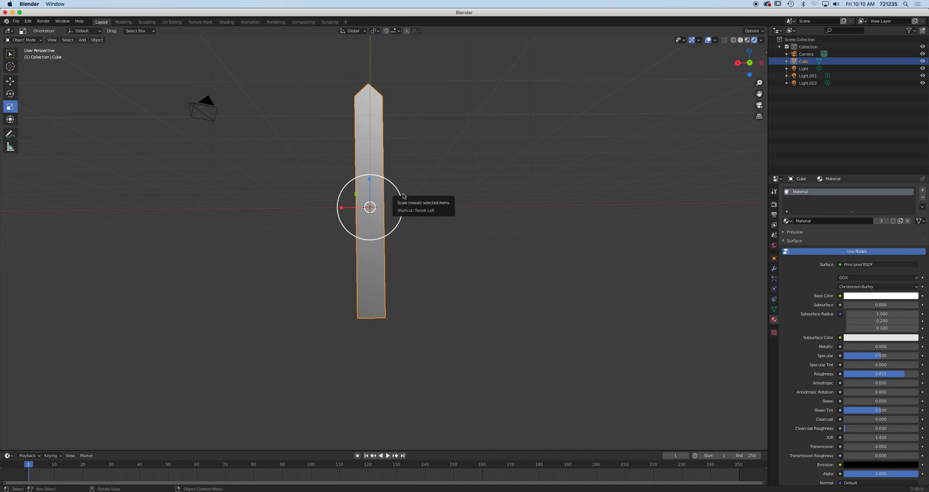
{"action": "key", "text": "KP_1"}
{"action": "key", "text": "ctrl+KP_1"}
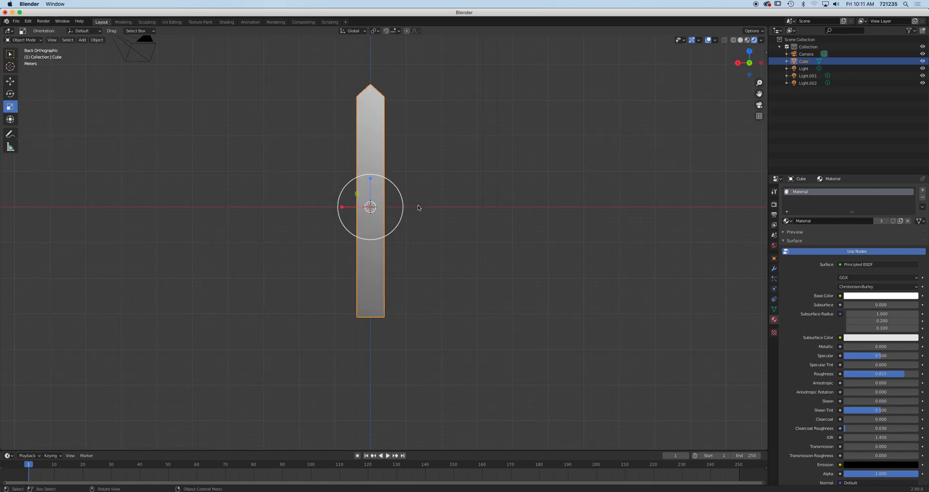
{"action": "key", "text": "shift+d"}
{"action": "key", "text": "x"}
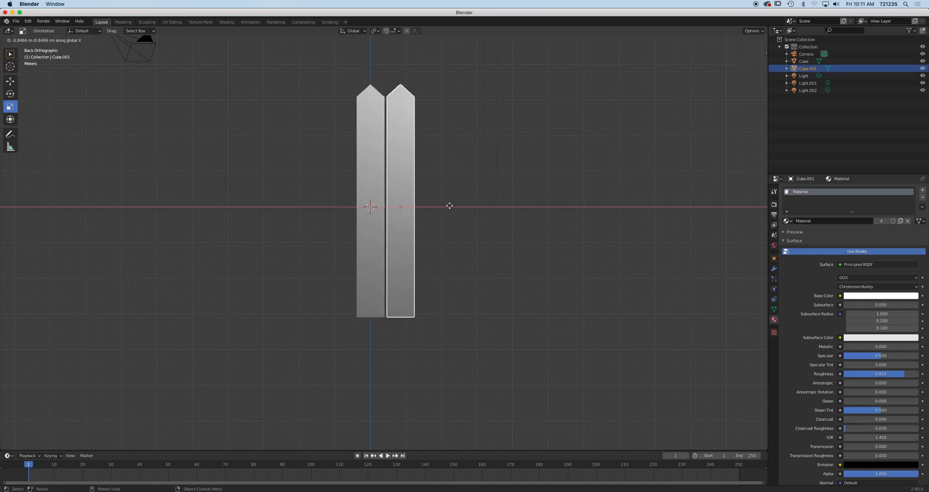
{"action": "left_click", "coordinate": [452, 206]}
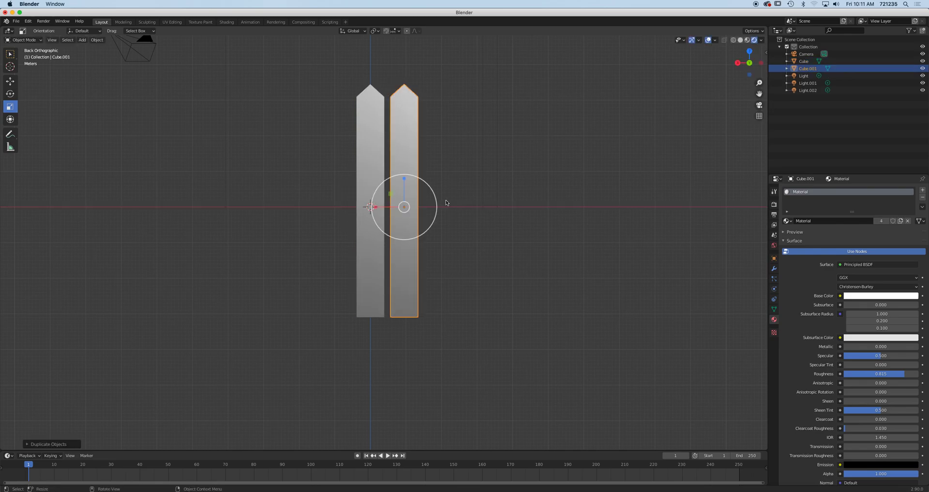
Step: Duplicate both pickets together along X to make a row of four with matching gaps
{"action": "left_click", "coordinate": [373, 155], "text": "shift"}
{"action": "key", "text": "shift+d"}
{"action": "key", "text": "x"}
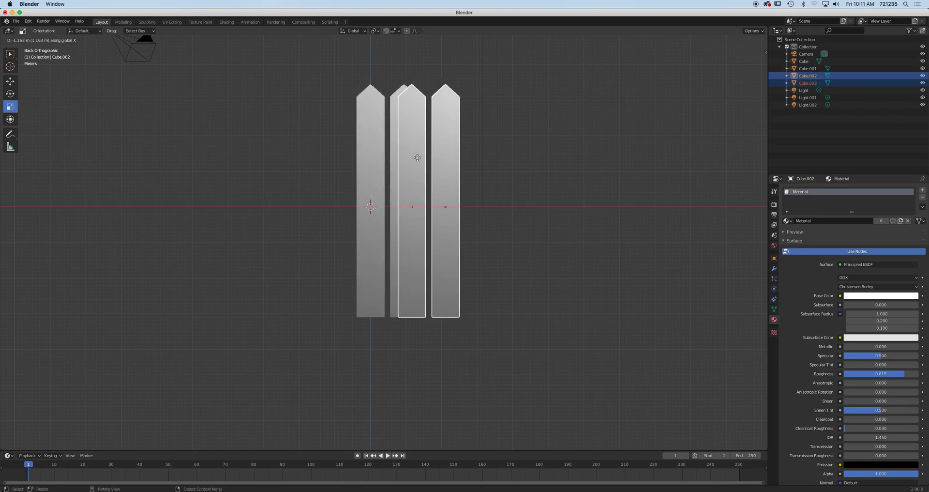
{"action": "left_click", "coordinate": [439, 159]}
Step: Duplicate all four pickets along X by about 3.8 m to make an evenly spaced row of eight
{"action": "left_click", "coordinate": [404, 140], "text": "shift"}
{"action": "left_click", "coordinate": [379, 137], "text": "shift"}
{"action": "key", "text": "shift+d"}
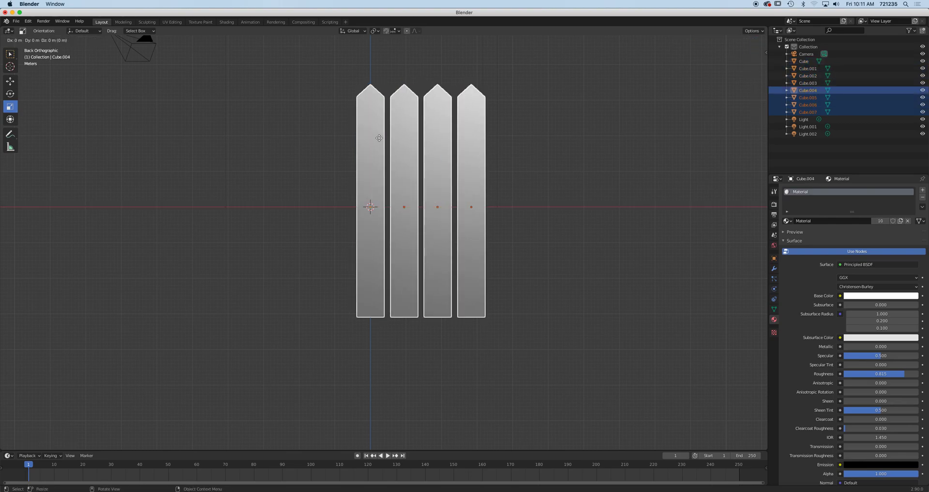
{"action": "key", "text": "x"}
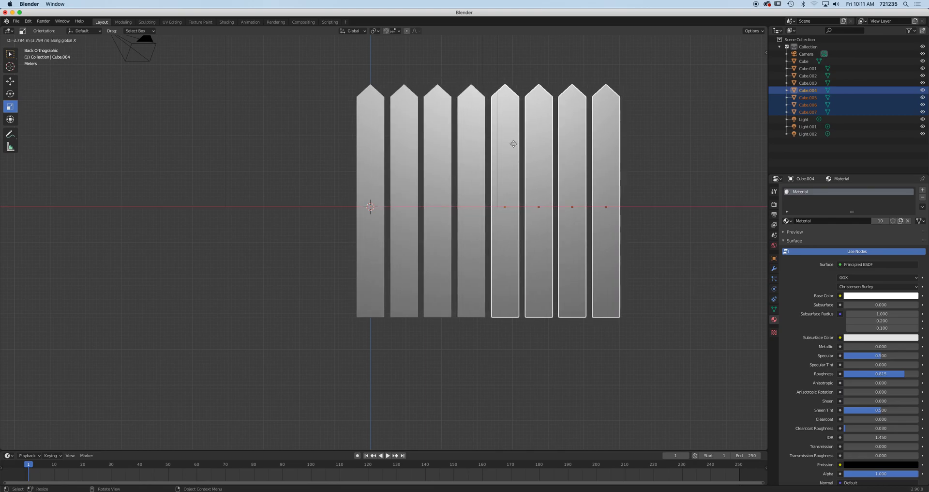
{"action": "left_click", "coordinate": [514, 145]}
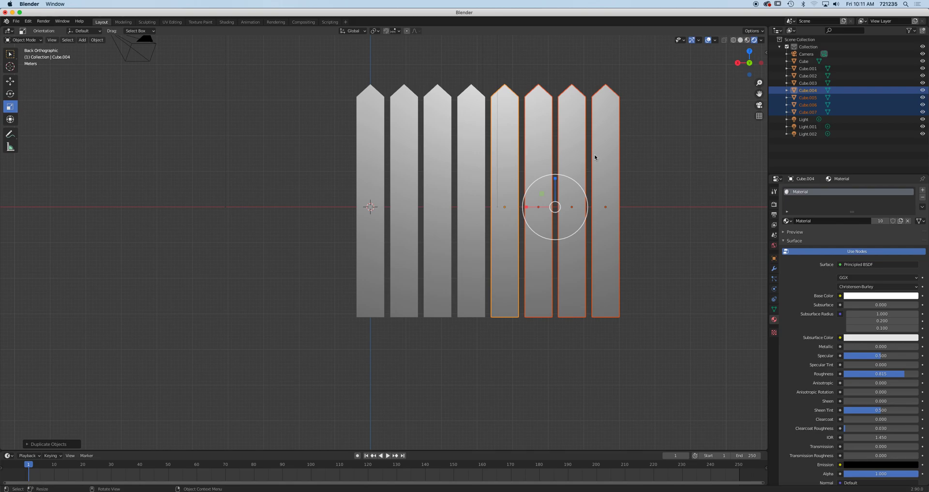
Step: Move the second picket slightly closer to the first, narrowing the gap between them
{"action": "left_click", "coordinate": [404, 190]}
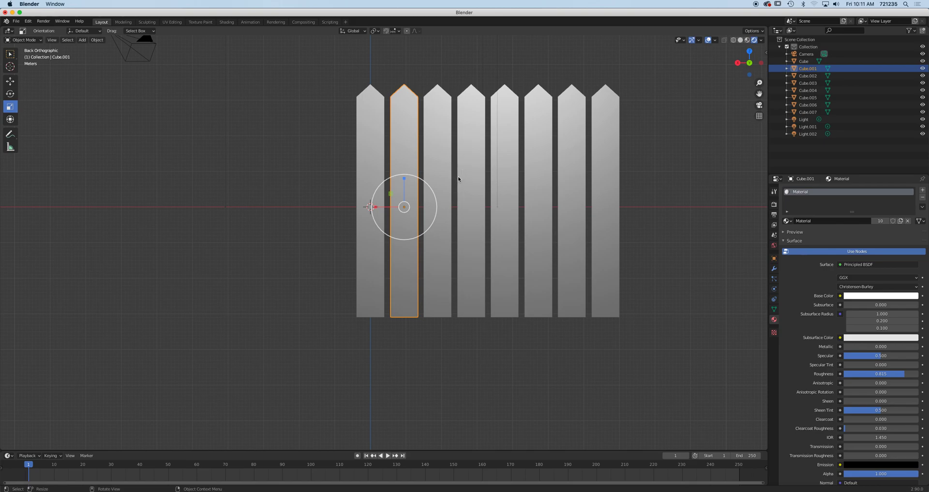
{"action": "scroll", "coordinate": [459, 179], "scroll_direction": "up", "scroll_amount": 2}
{"action": "middle_click_drag", "start_coordinate": [490, 179], "coordinate": [416, 250], "text": "shift"}
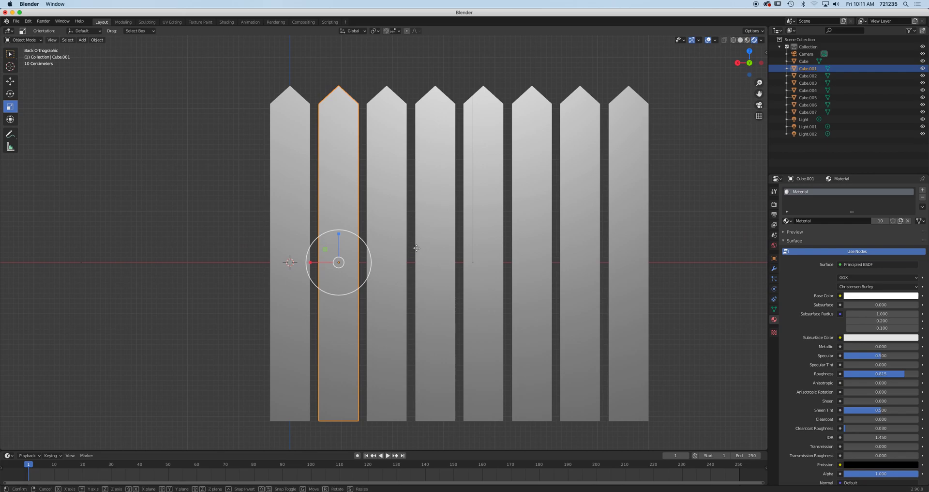
{"action": "key", "text": "g"}
{"action": "left_click", "coordinate": [410, 245]}
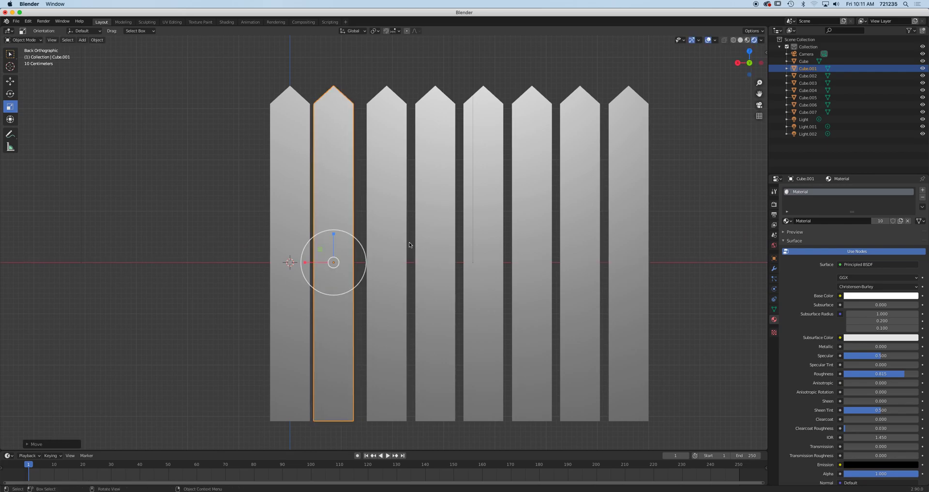
{"action": "left_click", "coordinate": [450, 208]}
{"action": "right_click", "coordinate": [450, 208]}
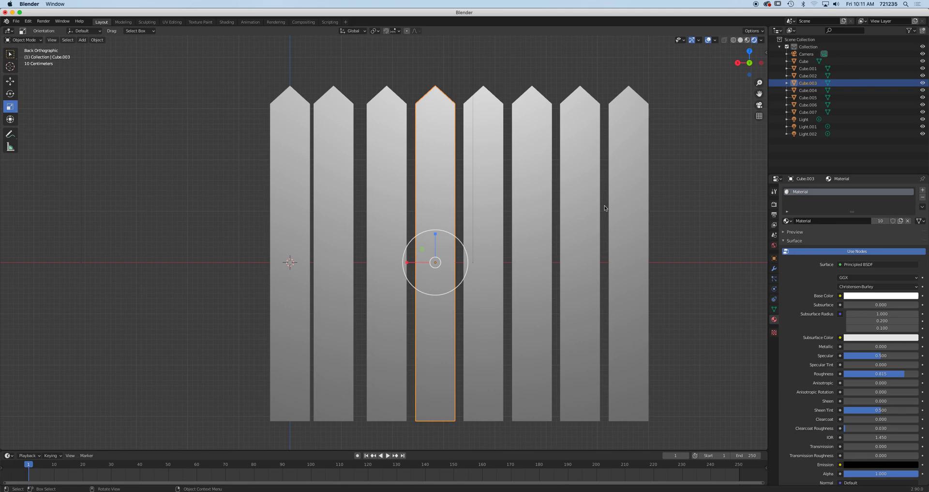
Step: Undo the second picket's move and all the picket duplications, going back to the single original picket
{"action": "key", "text": "ctrl+z"}
{"action": "key", "text": "ctrl+z"}
{"action": "key", "text": "ctrl+z"}
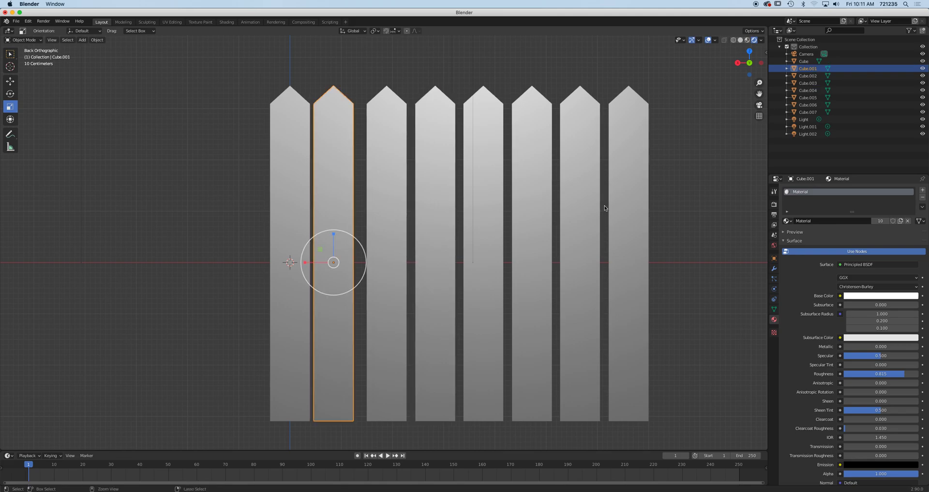
{"action": "key", "text": "ctrl+z"}
{"action": "key", "text": "ctrl+z"}
{"action": "key", "text": "ctrl+z"}
{"action": "key", "text": "ctrl+z"}
{"action": "key", "text": "ctrl+z"}
{"action": "key", "text": "ctrl+z"}
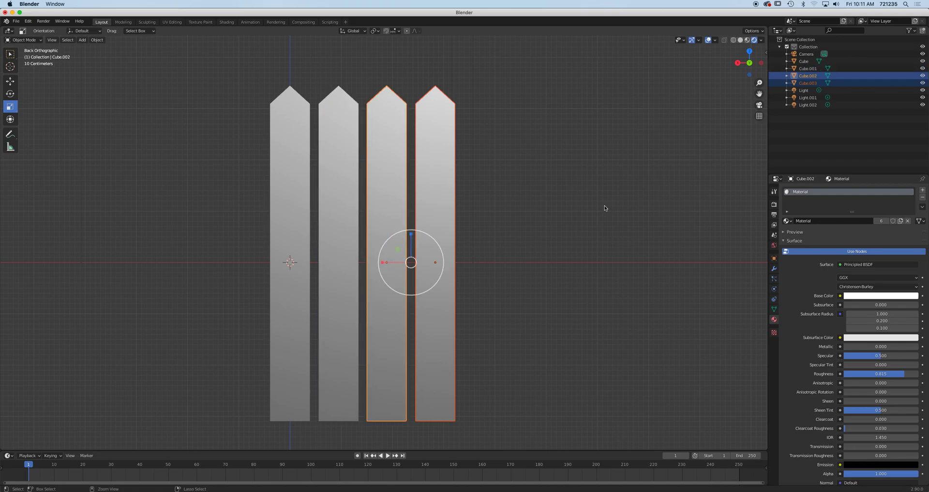
{"action": "key", "text": "ctrl+z"}
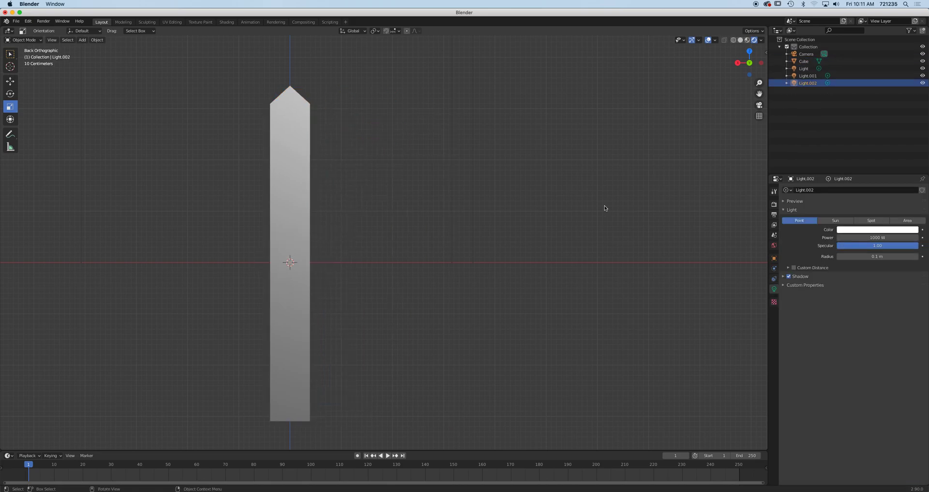
Step: Select the single picket and add an Array modifier to it
{"action": "left_click", "coordinate": [274, 191]}
{"action": "key", "text": "g"}
{"action": "key", "text": "x"}
{"action": "key", "text": "Escape"}
{"action": "middle_click_drag", "start_coordinate": [537, 268], "coordinate": [665, 223], "text": "shift"}
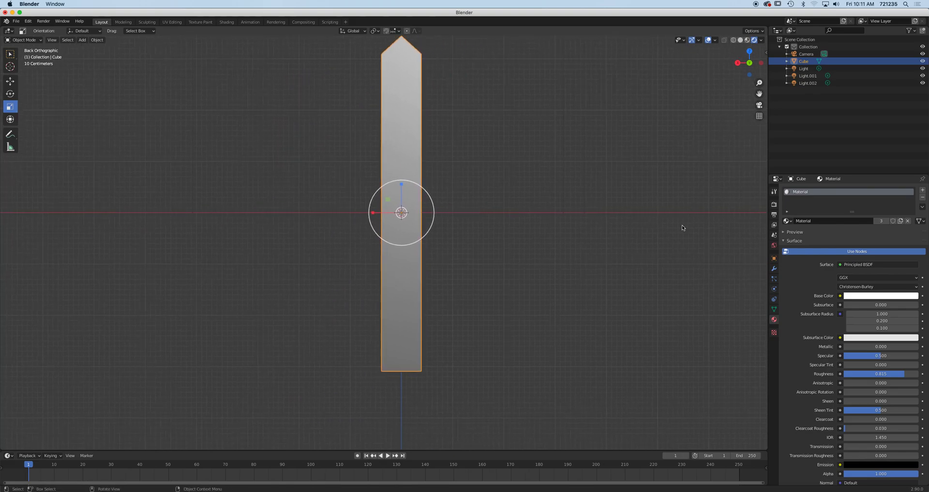
{"action": "left_click", "coordinate": [775, 268]}
{"action": "left_click", "coordinate": [798, 190]}
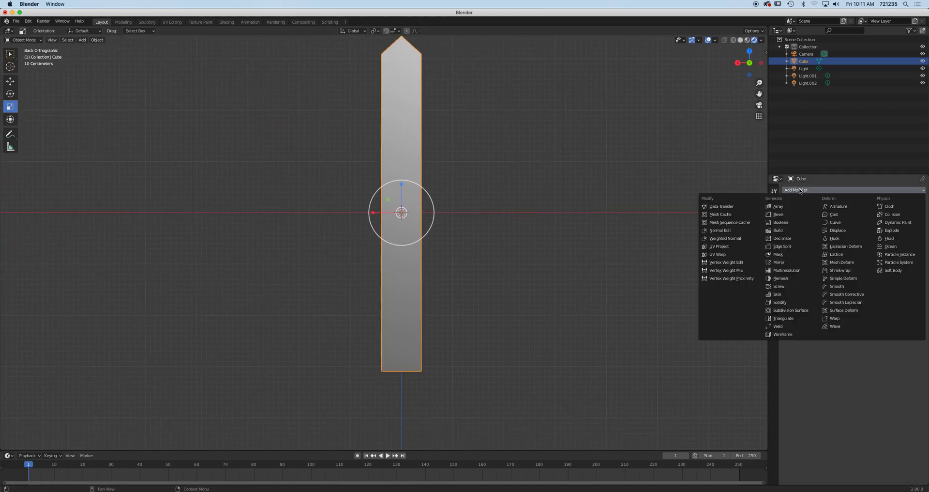
{"action": "left_click", "coordinate": [779, 206]}
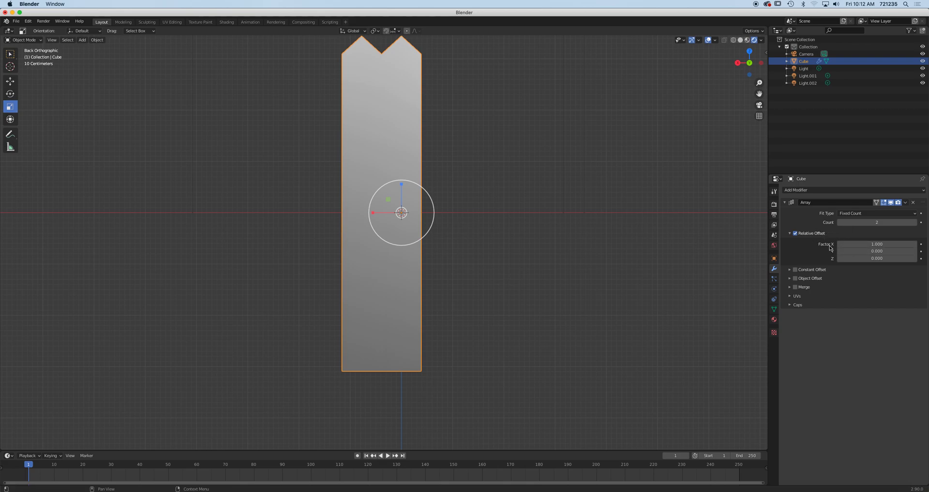
Step: Try a relative X factor of -1.9 on the array, and reset that factor to 0
{"action": "left_click_drag", "start_coordinate": [871, 245], "coordinate": [834, 245]}
{"action": "left_click", "coordinate": [874, 246]}
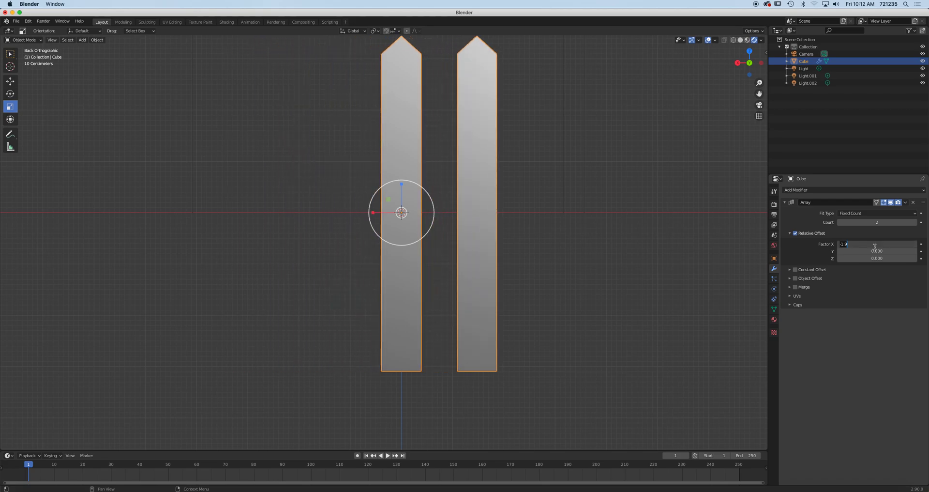
{"action": "type", "text": "0"}
{"action": "key", "text": "Return"}
{"action": "scroll", "coordinate": [539, 301], "scroll_direction": "up", "scroll_amount": 1}
{"action": "scroll", "coordinate": [538, 301], "scroll_direction": "down", "scroll_amount": 3}
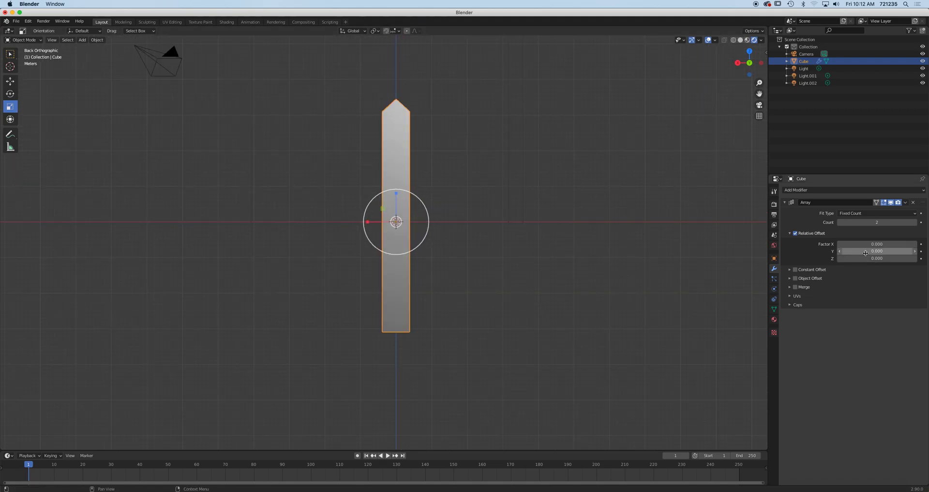
Step: Set the array's relative Y factor to 3.5 to space the copies along Y
{"action": "middle_click_drag", "start_coordinate": [571, 285], "coordinate": [551, 294]}
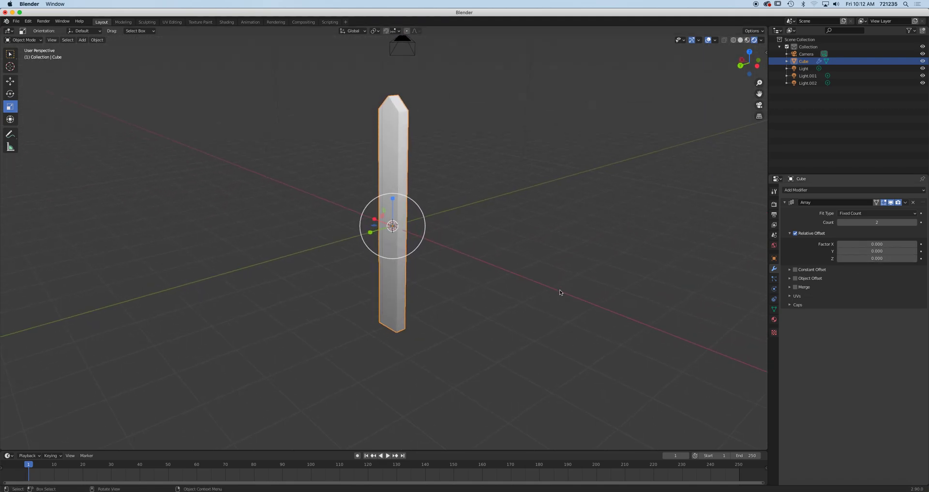
{"action": "left_click_drag", "start_coordinate": [858, 251], "coordinate": [886, 251]}
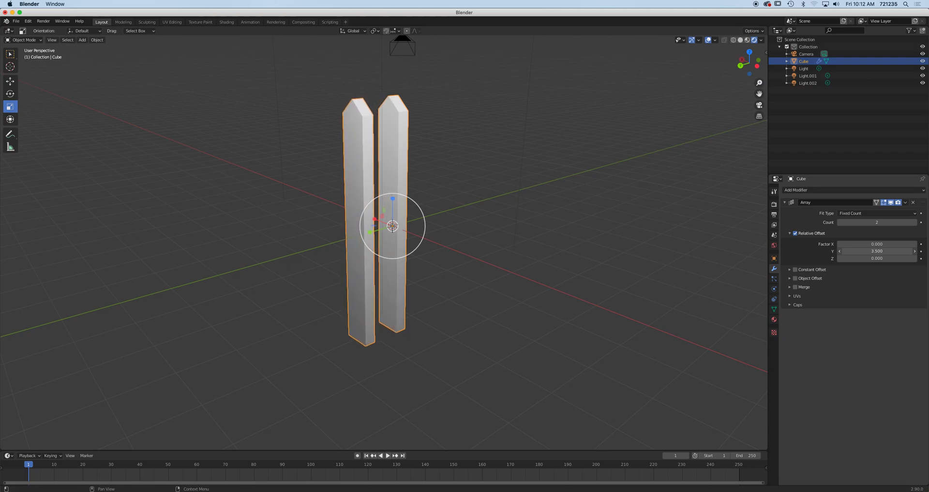
{"action": "mouse_move", "coordinate": [539, 264]}
{"action": "middle_mouse_down"}
{"action": "mouse_move", "coordinate": [522, 274]}
{"action": "mouse_move", "coordinate": [543, 270]}
{"action": "middle_mouse_up"}
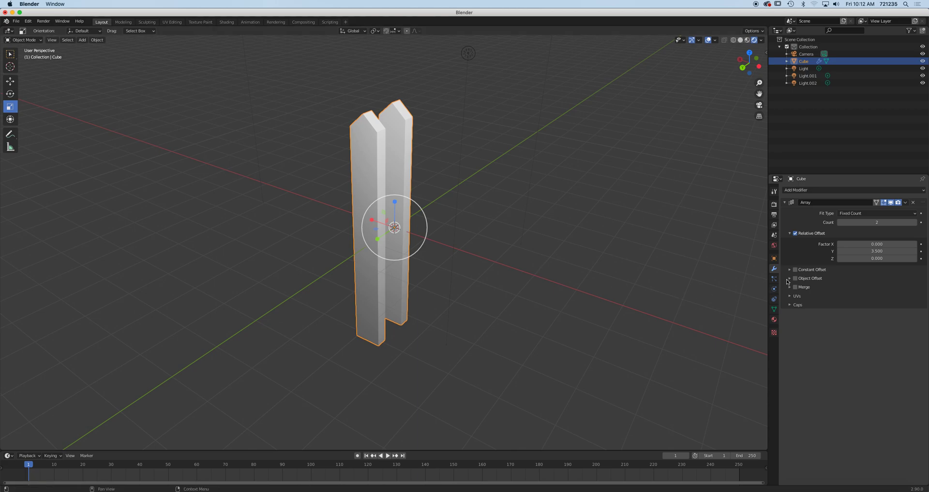
Step: Raise the Array modifier's count to 8 pickets
{"action": "left_click", "coordinate": [913, 222]}
{"action": "left_click", "coordinate": [913, 221]}
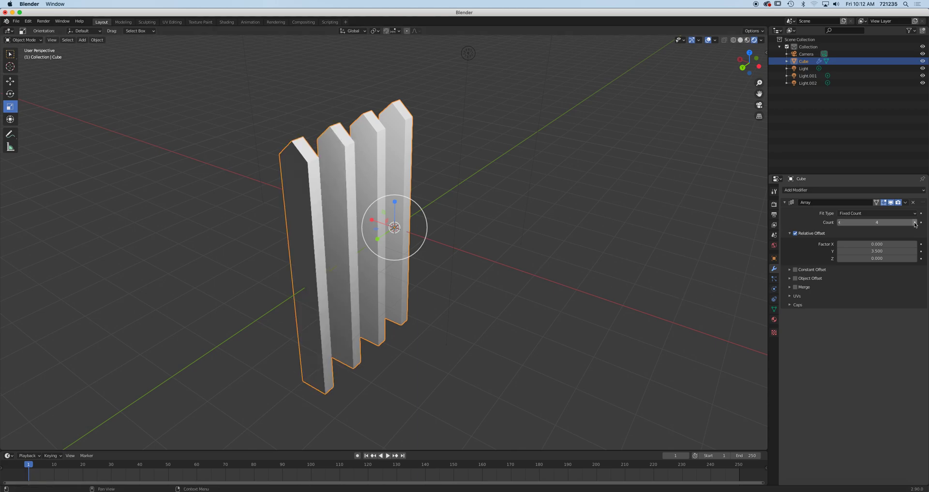
{"action": "left_click", "coordinate": [913, 221]}
{"action": "left_click", "coordinate": [913, 222]}
{"action": "left_click", "coordinate": [913, 222]}
{"action": "left_click", "coordinate": [913, 221]}
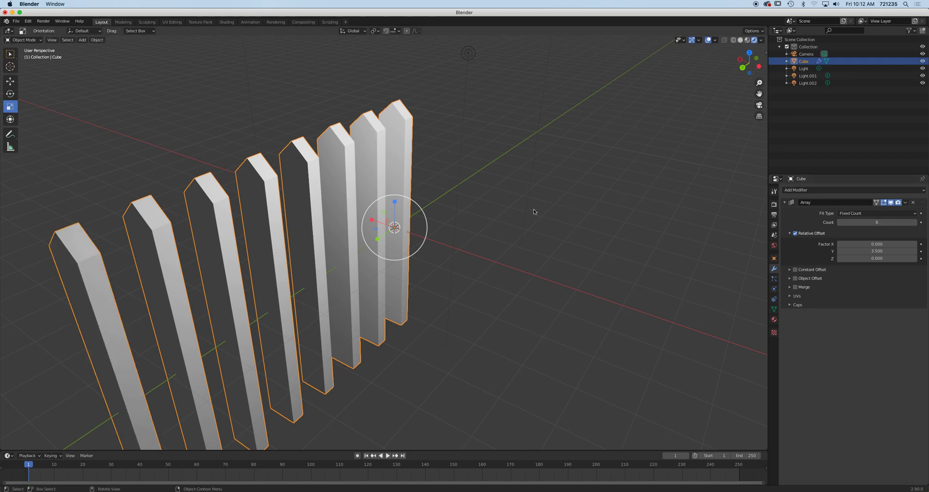
Step: Set the array's relative Z factor to 0.2 so the pickets climb like stairs
{"action": "scroll", "coordinate": [513, 213], "scroll_direction": "down", "scroll_amount": 3}
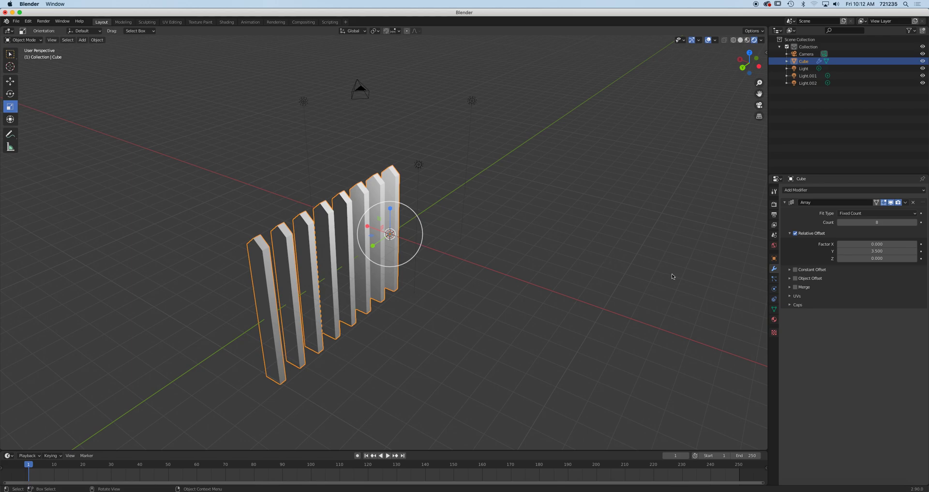
{"action": "mouse_move", "coordinate": [863, 259]}
{"action": "left_mouse_down"}
{"action": "mouse_move", "coordinate": [885, 259]}
{"action": "mouse_move", "coordinate": [871, 259]}
{"action": "left_mouse_up"}
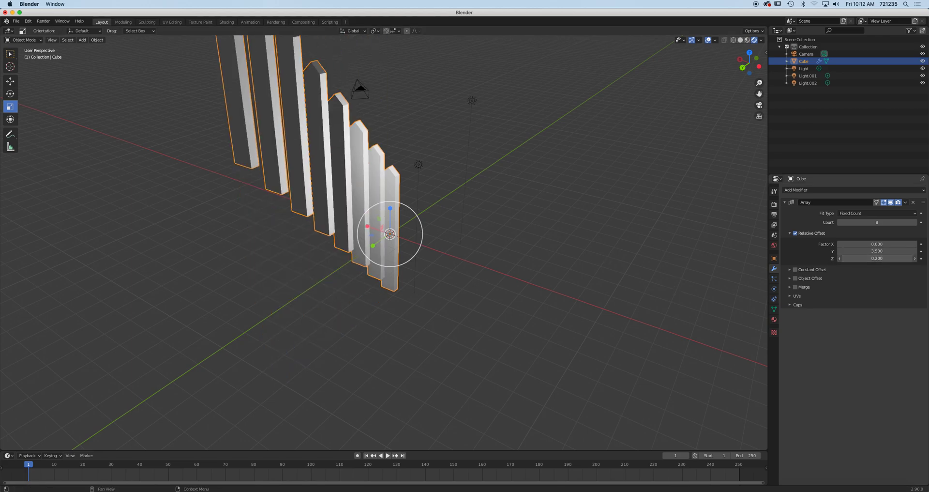
{"action": "middle_click_drag", "start_coordinate": [574, 260], "coordinate": [445, 231]}
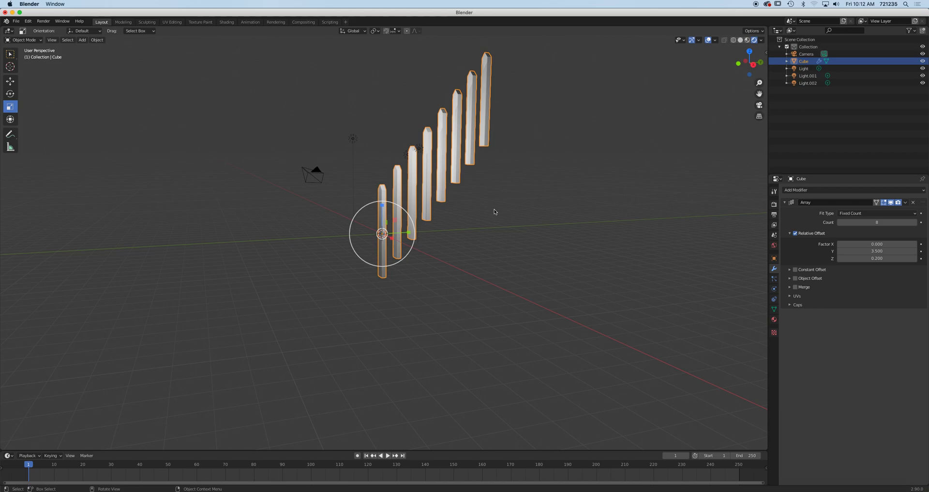
Step: Reset the array's relative Y and Z factors to 0 and set the X factor to 1.2
{"action": "left_click", "coordinate": [886, 252]}
{"action": "type", "text": "0"}
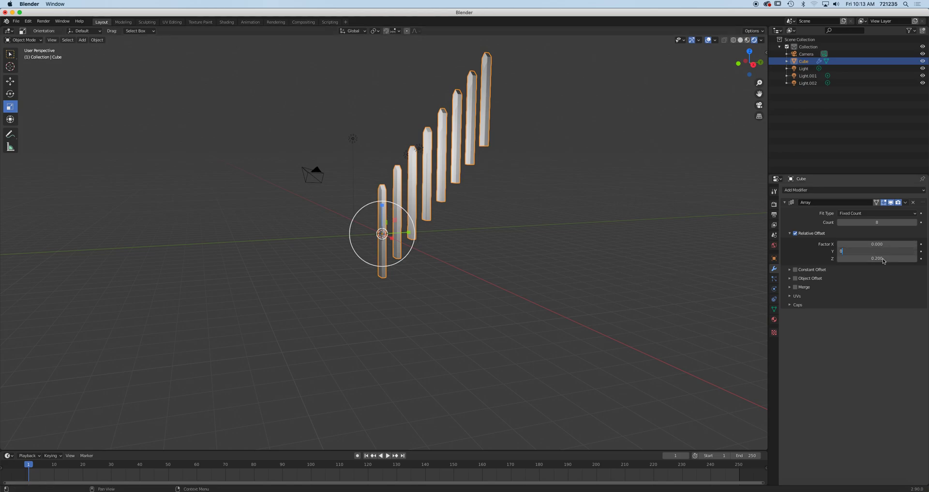
{"action": "left_click", "coordinate": [886, 258]}
{"action": "type", "text": "0"}
{"action": "key", "text": "Return"}
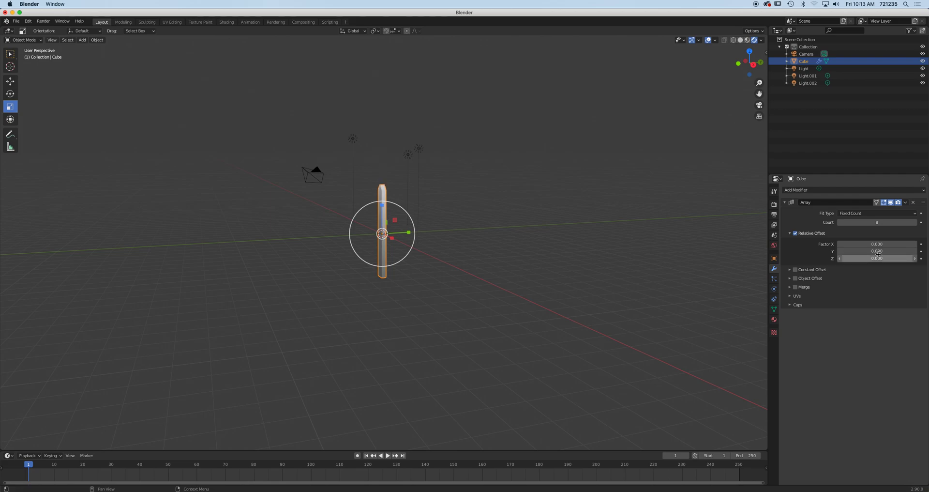
{"action": "left_click_drag", "start_coordinate": [886, 245], "coordinate": [904, 244]}
{"action": "middle_click_drag", "start_coordinate": [482, 206], "coordinate": [533, 199]}
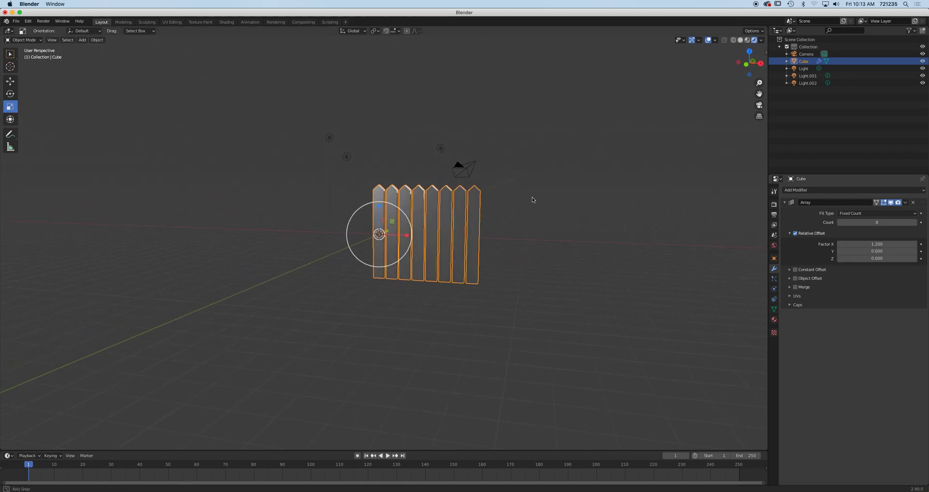
Step: Increase the Array modifier's count to 49 to make a long fence
{"action": "left_click_drag", "start_coordinate": [877, 223], "coordinate": [897, 223]}
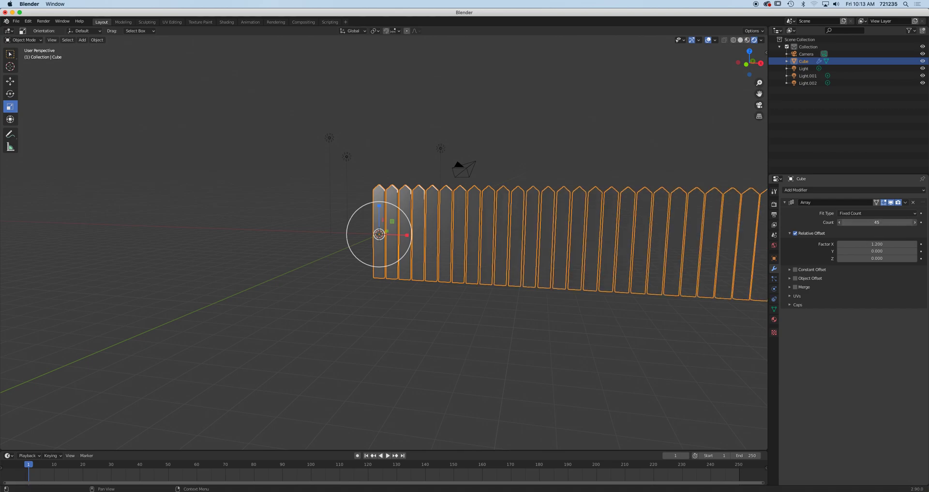
{"action": "scroll", "coordinate": [536, 267], "scroll_direction": "up", "scroll_amount": 3}
{"action": "scroll", "coordinate": [535, 267], "scroll_direction": "down", "scroll_amount": 5}
{"action": "scroll", "coordinate": [535, 267], "scroll_direction": "down", "scroll_amount": 2}
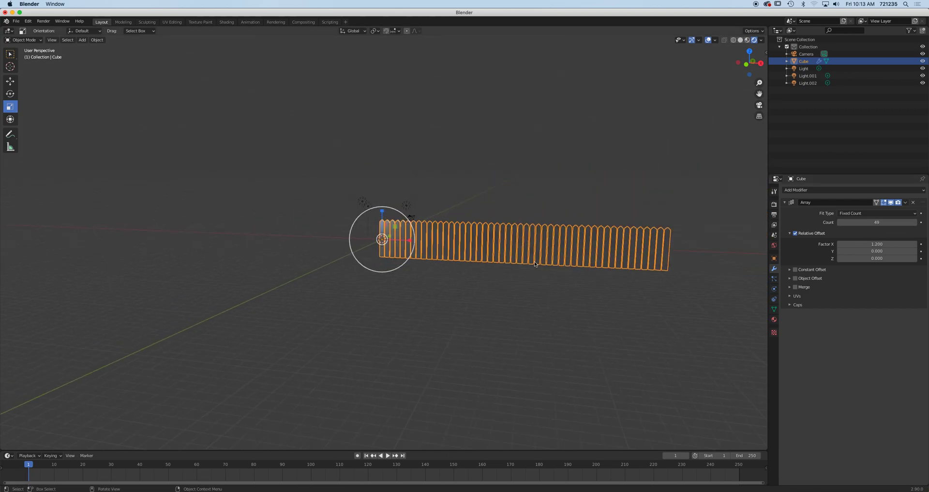
{"action": "middle_click_drag", "start_coordinate": [526, 251], "coordinate": [377, 254], "text": "shift"}
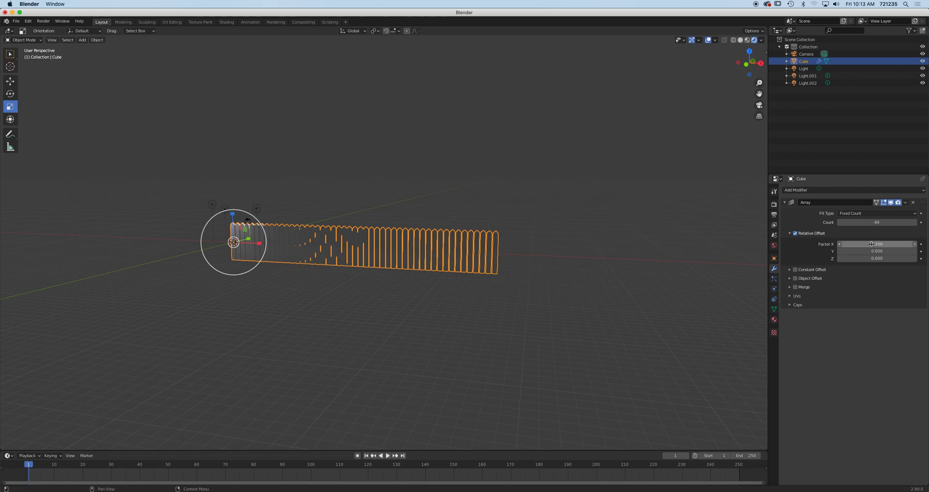
Step: Set the array's relative X factor to 1.3 to widen the gaps between pickets
{"action": "mouse_move", "coordinate": [877, 244]}
{"action": "left_mouse_down"}
{"action": "mouse_move", "coordinate": [852, 244]}
{"action": "mouse_move", "coordinate": [893, 245]}
{"action": "mouse_move", "coordinate": [878, 246]}
{"action": "left_mouse_up"}
{"action": "key", "text": "super+z"}
{"action": "scroll", "coordinate": [350, 232], "scroll_direction": "up", "scroll_amount": 5}
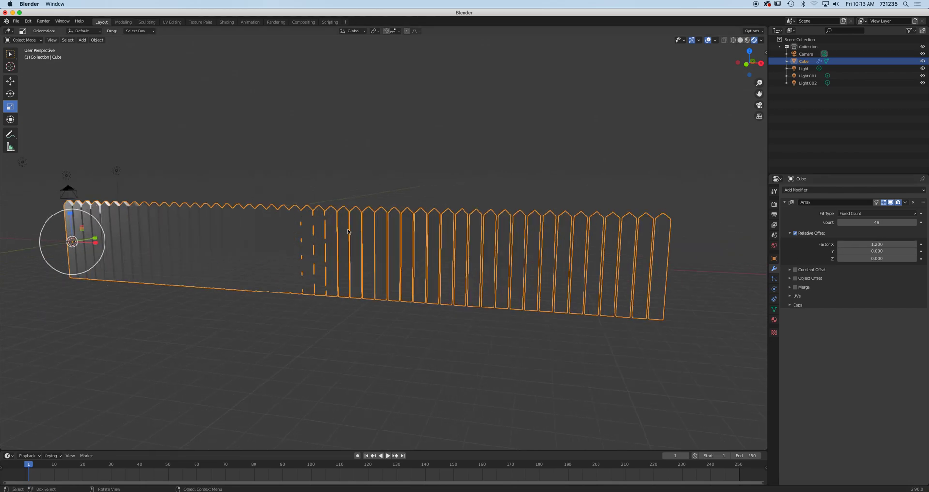
{"action": "left_click", "coordinate": [914, 247]}
{"action": "scroll", "coordinate": [505, 277], "scroll_direction": "down", "scroll_amount": 5}
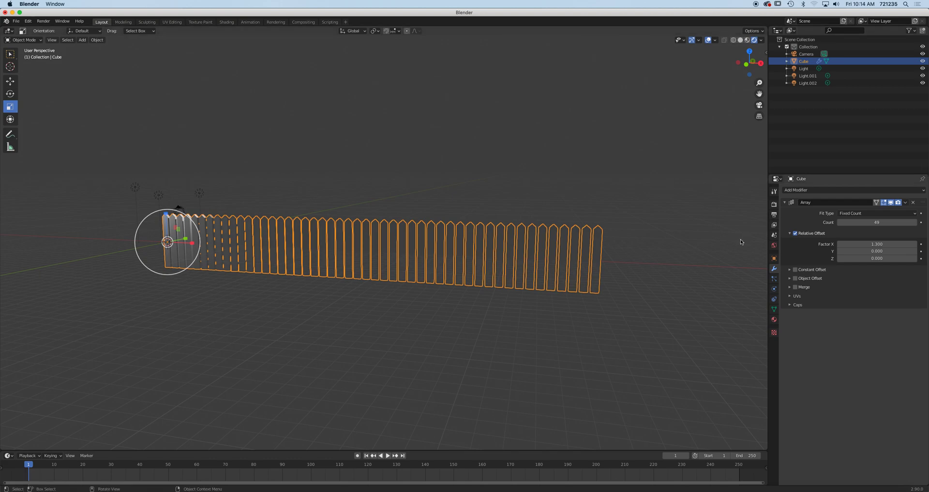
Step: Enable the array's Constant Offset and set its X distance to 3.2 m
{"action": "scroll", "coordinate": [414, 278], "scroll_direction": "up", "scroll_amount": 1}
{"action": "scroll", "coordinate": [414, 277], "scroll_direction": "down", "scroll_amount": 1}
{"action": "middle_click_drag", "start_coordinate": [597, 333], "coordinate": [590, 298], "text": "shift"}
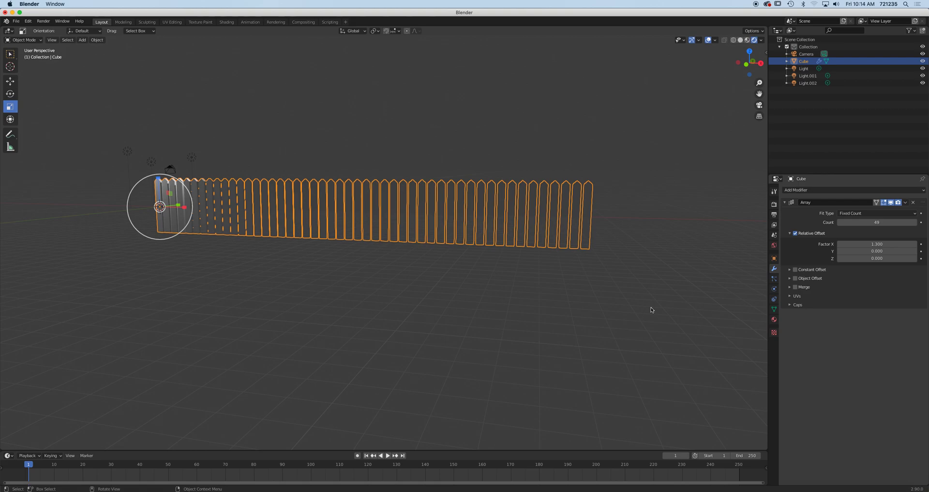
{"action": "left_click", "coordinate": [795, 270]}
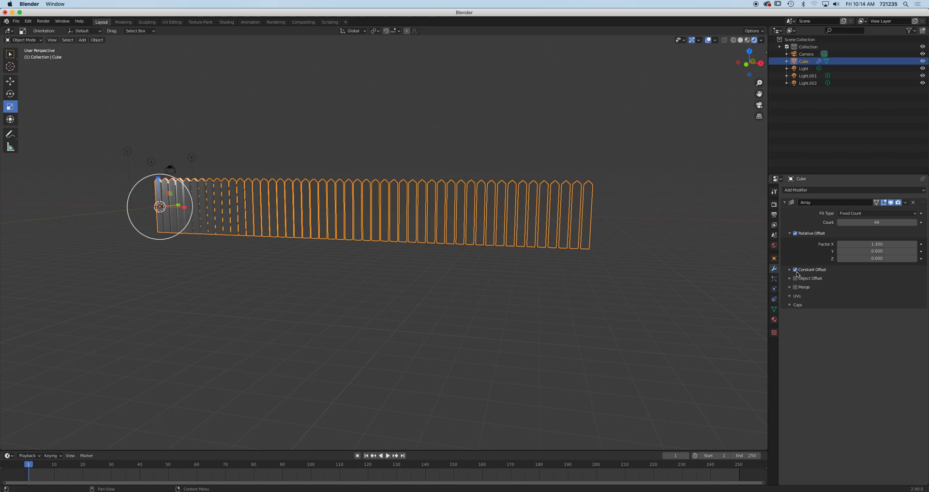
{"action": "left_click", "coordinate": [790, 269]}
{"action": "left_click_drag", "start_coordinate": [862, 282], "coordinate": [915, 282]}
{"action": "scroll", "coordinate": [572, 296], "scroll_direction": "down", "scroll_amount": 3}
{"action": "middle_click_drag", "start_coordinate": [552, 269], "coordinate": [435, 280]}
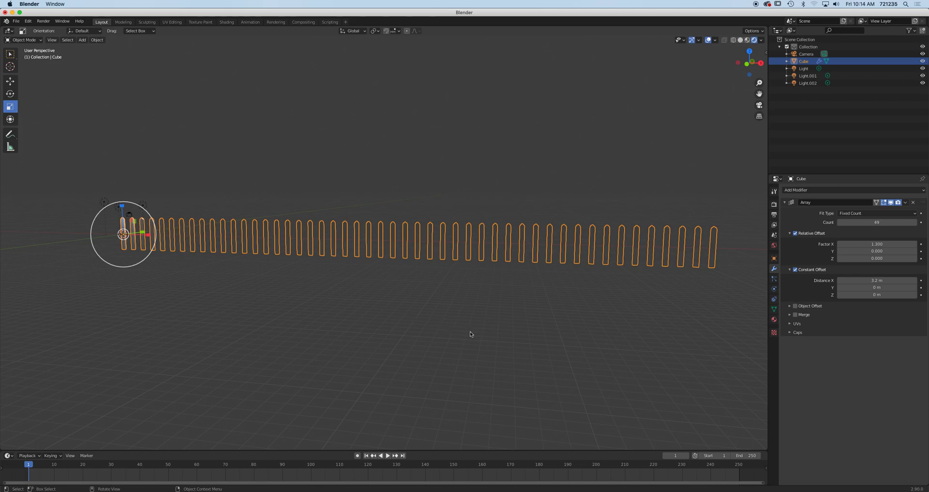
Step: Duplicate the picket row twice in place in the front orthographic view, cancelling the rotation of each copy
{"action": "key", "text": "KP_1"}
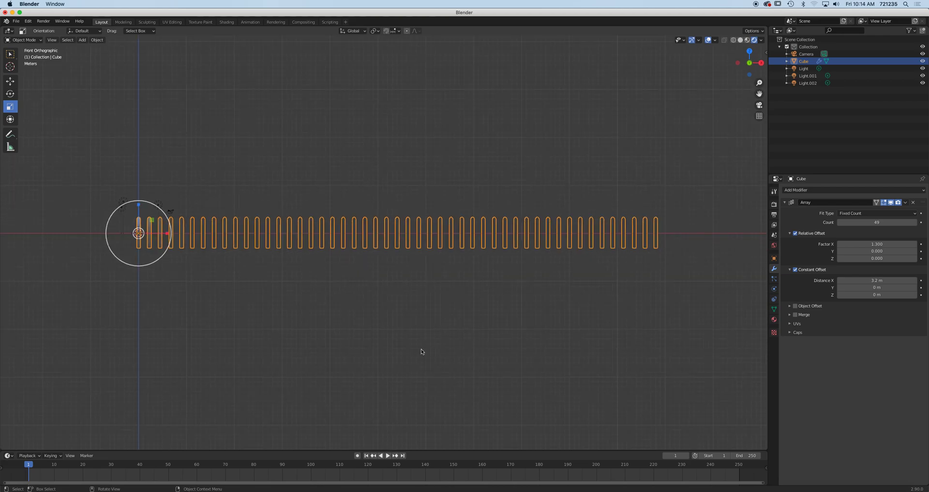
{"action": "key", "text": "shift+d"}
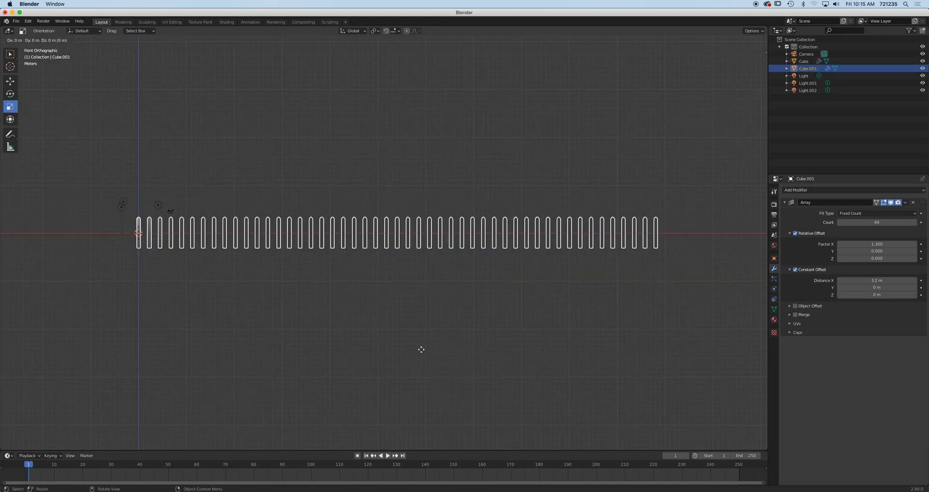
{"action": "key", "text": "r"}
{"action": "key", "text": "Escape"}
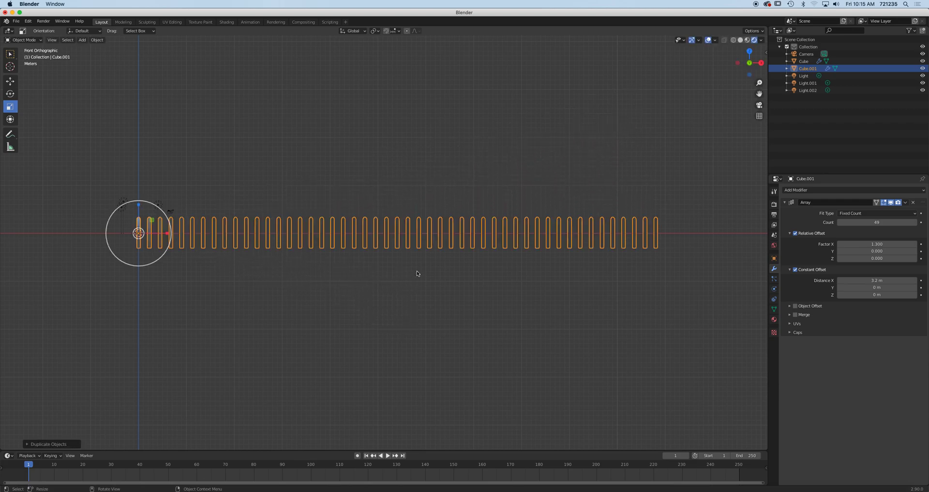
{"action": "key", "text": "shift+d"}
{"action": "key", "text": "r"}
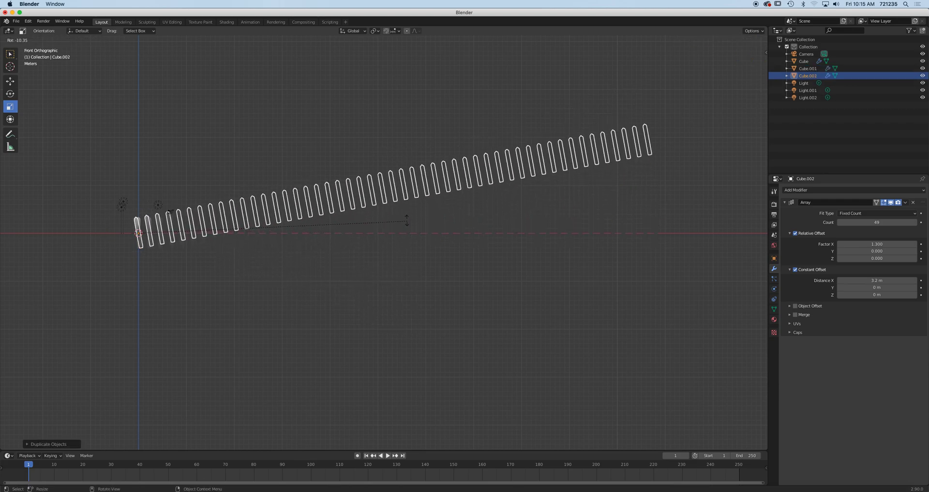
{"action": "key", "text": "Escape"}
{"action": "key", "text": "Tab"}
{"action": "key", "text": "Tab"}
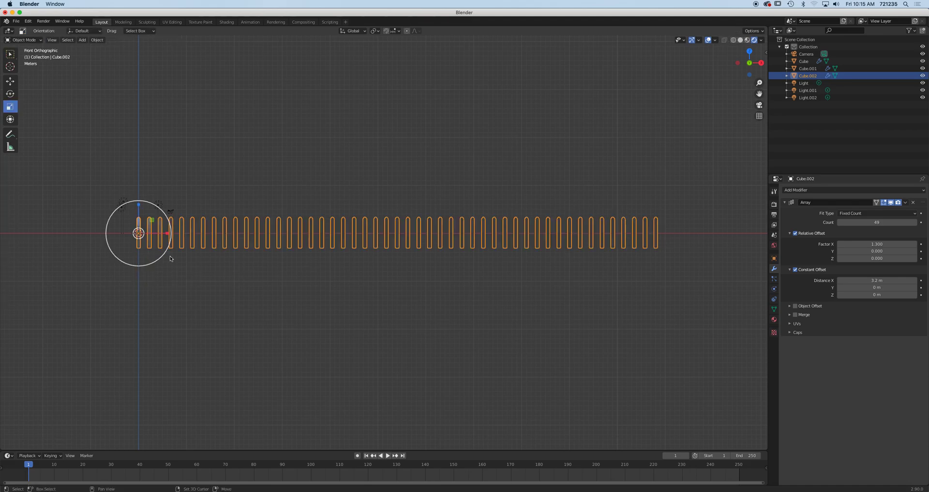
Step: Duplicate the picket row once more and rotate the copy slightly counterclockwise about its origin in the front view
{"action": "key", "text": "shift+d"}
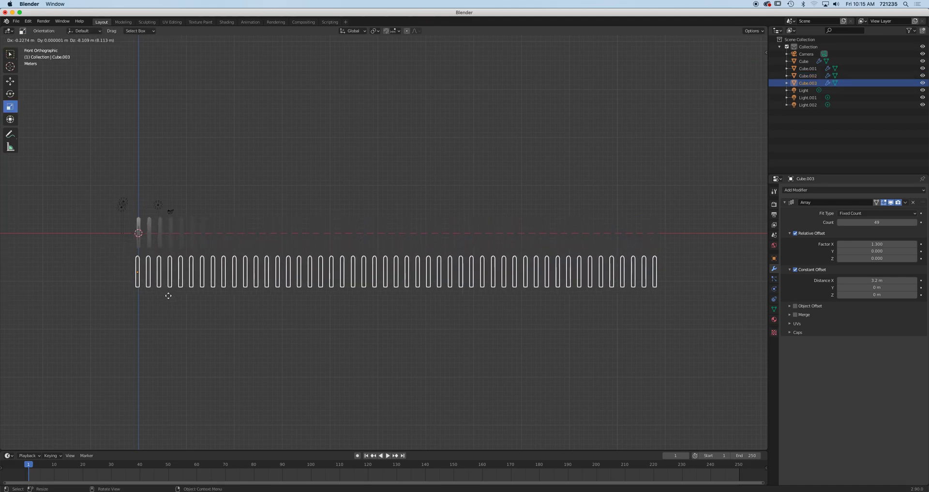
{"action": "left_click", "coordinate": [168, 292]}
{"action": "key", "text": "r"}
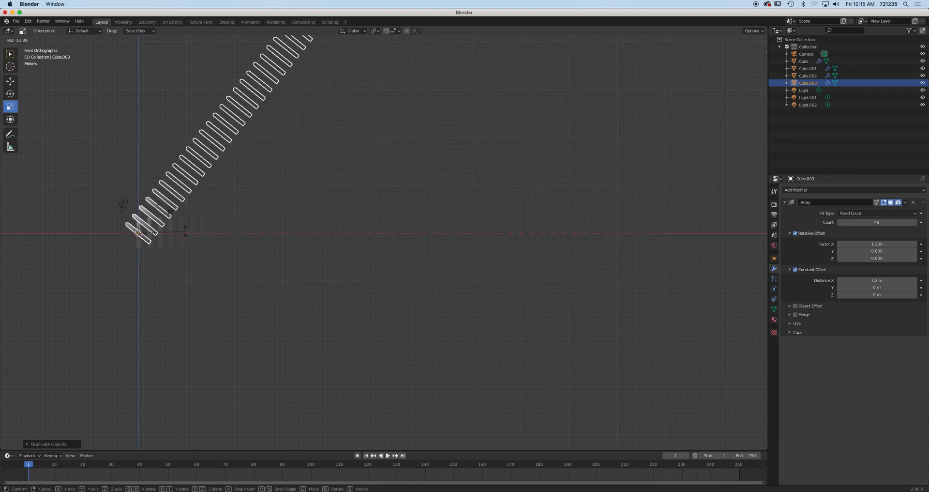
{"action": "left_click", "coordinate": [200, 280]}
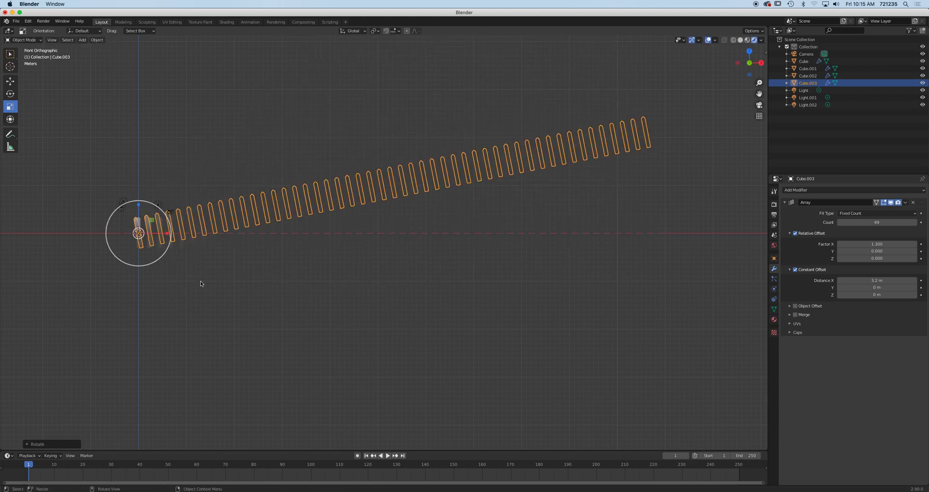
Step: Duplicate the tilted picket row twice, rotating each copy further counterclockwise about its origin to fan the rows out in the front view
{"action": "key", "text": "shift+d"}
{"action": "key", "text": "r"}
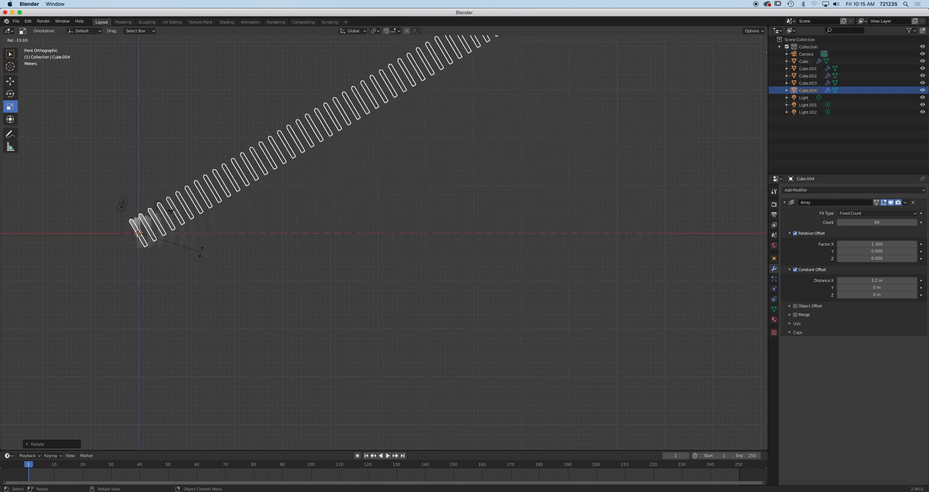
{"action": "left_click", "coordinate": [200, 252]}
{"action": "key", "text": "shift+d"}
{"action": "key", "text": "r"}
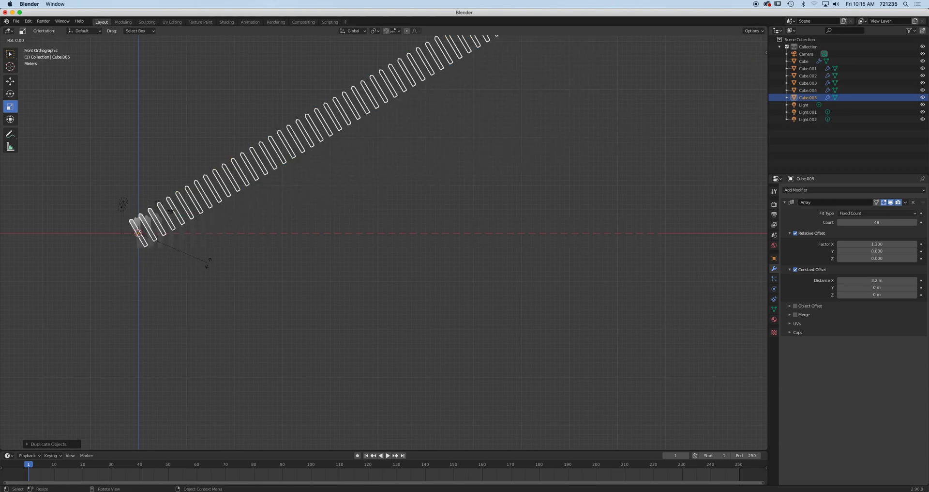
{"action": "left_click", "coordinate": [204, 237]}
Step: Duplicate the two lights above the fence's origin together and place the copies about 58 m along X and 8 m up
{"action": "scroll", "coordinate": [210, 234], "scroll_direction": "up", "scroll_amount": 3}
{"action": "middle_click_drag", "start_coordinate": [184, 239], "coordinate": [375, 245], "text": "shift"}
{"action": "left_click", "coordinate": [124, 181]}
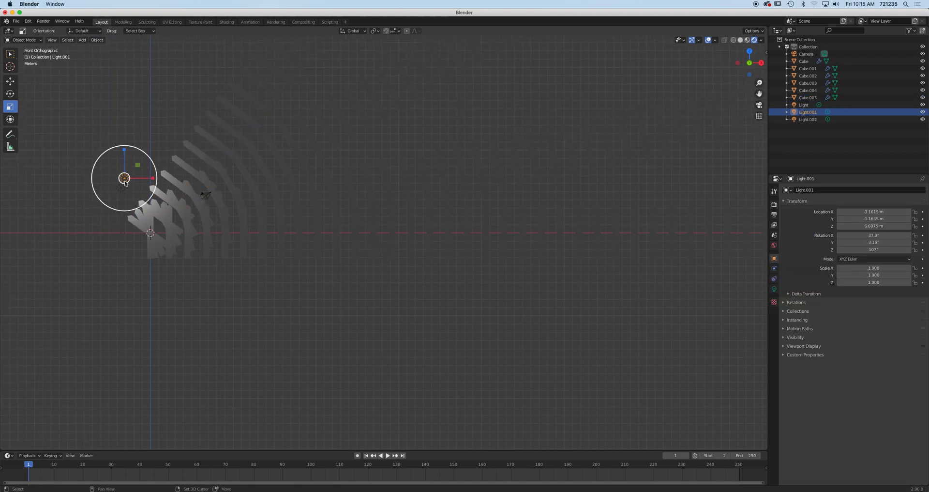
{"action": "left_click", "coordinate": [117, 190], "text": "shift"}
{"action": "scroll", "coordinate": [193, 221], "scroll_direction": "down", "scroll_amount": 3}
{"action": "scroll", "coordinate": [193, 220], "scroll_direction": "down", "scroll_amount": 1}
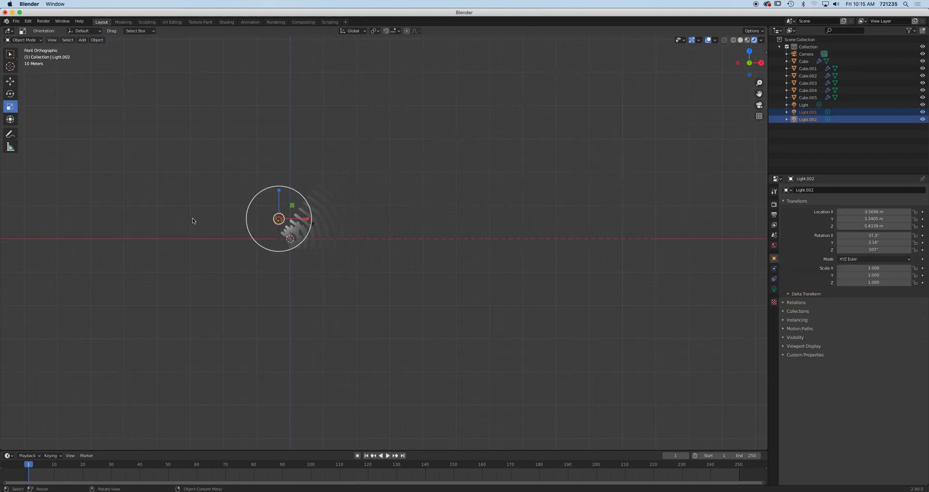
{"action": "key", "text": "shift+d"}
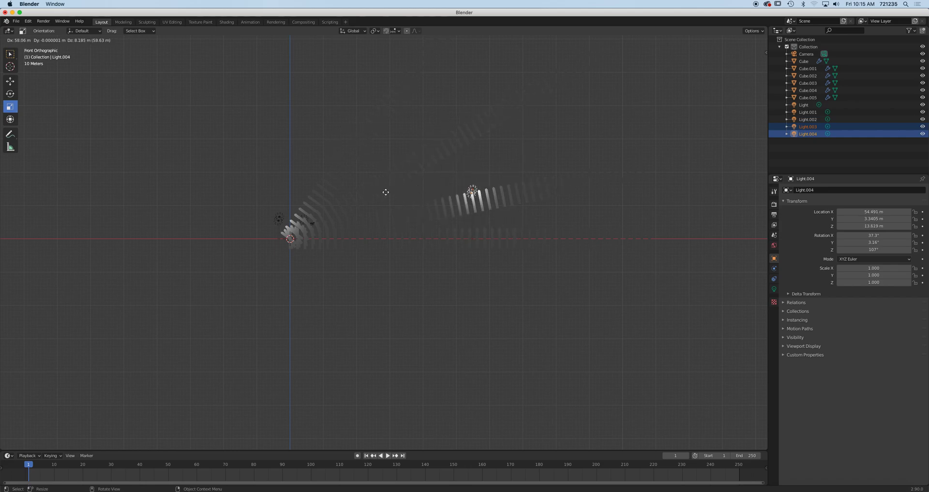
{"action": "left_click", "coordinate": [387, 194]}
{"action": "left_click", "coordinate": [335, 186]}
{"action": "left_click", "coordinate": [359, 210], "text": "shift"}
{"action": "left_click", "coordinate": [371, 194], "text": "shift"}
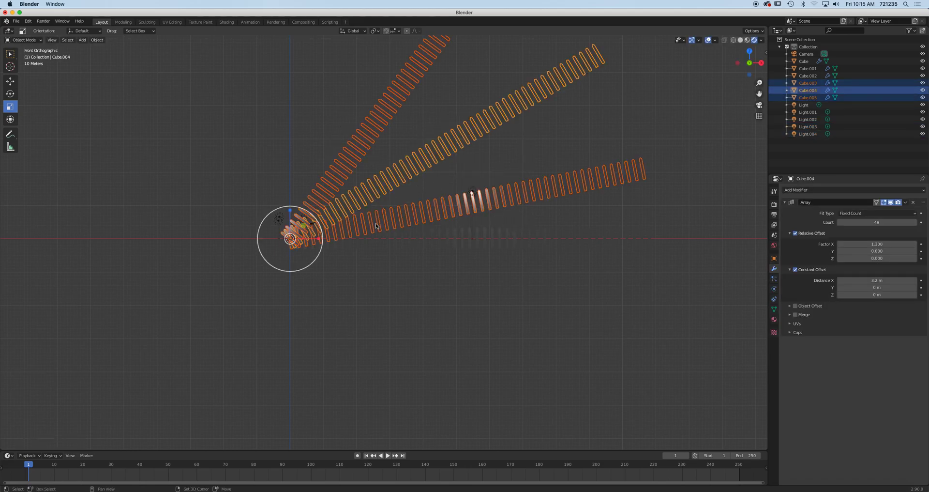
{"action": "left_click", "coordinate": [434, 247], "text": "shift"}
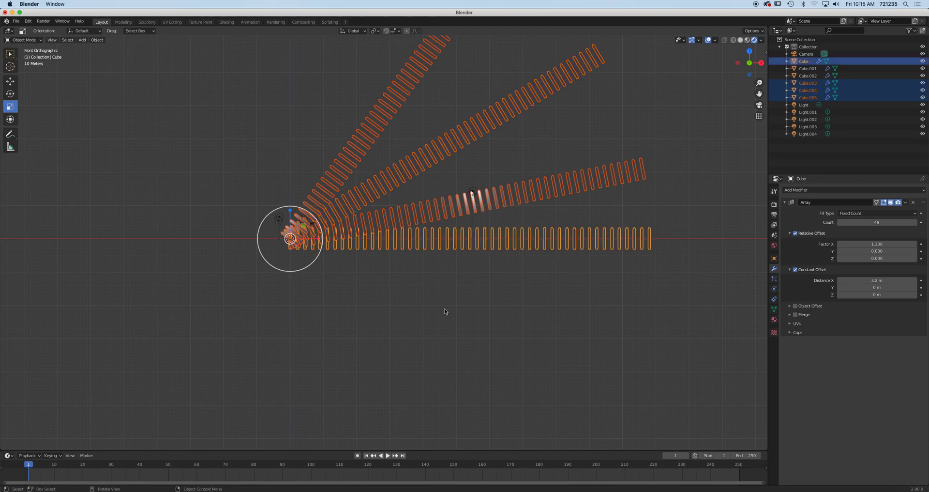
{"action": "key", "text": "r"}
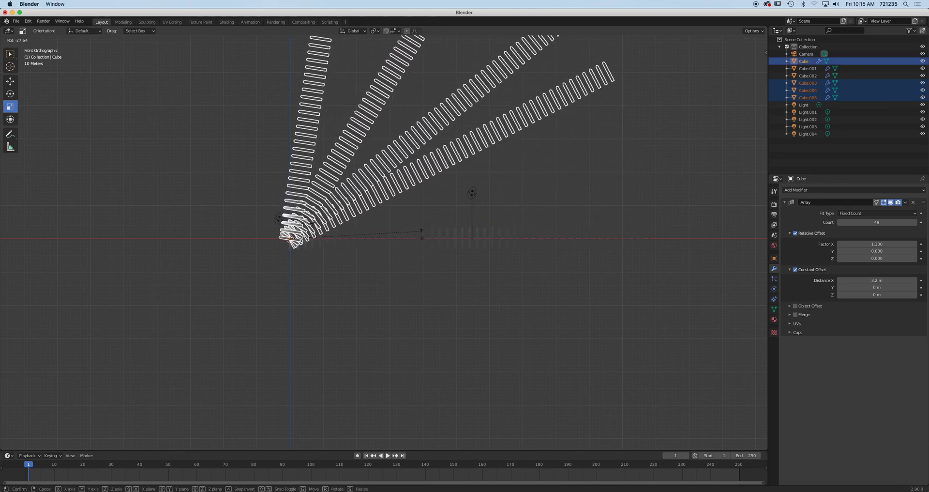
{"action": "key", "text": "Escape"}
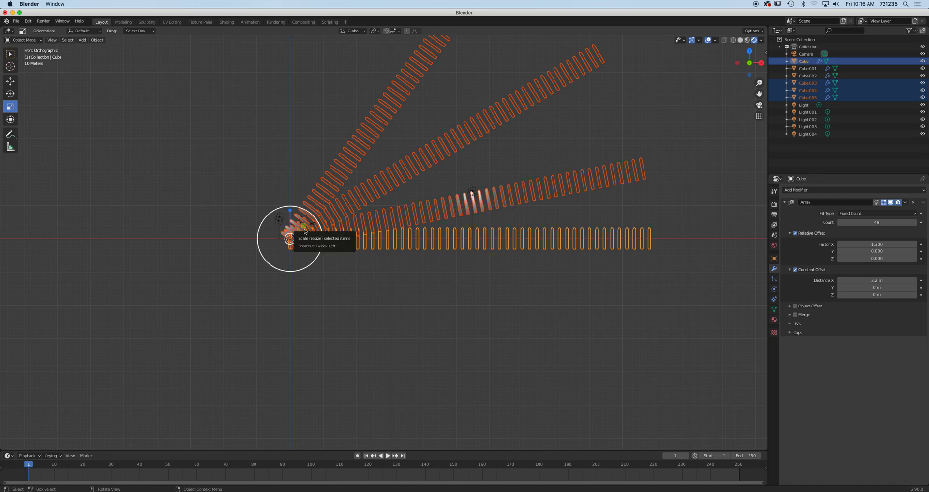
{"action": "left_click", "coordinate": [261, 188]}
Step: Select the middle one of the three tilted picket rows
{"action": "scroll", "coordinate": [367, 193], "scroll_direction": "up", "scroll_amount": 4}
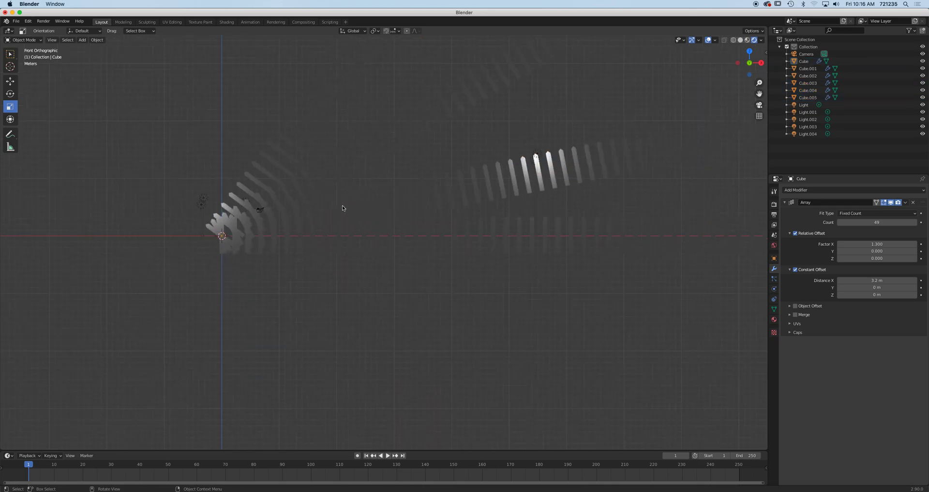
{"action": "middle_click_drag", "start_coordinate": [350, 213], "coordinate": [344, 259], "text": "shift"}
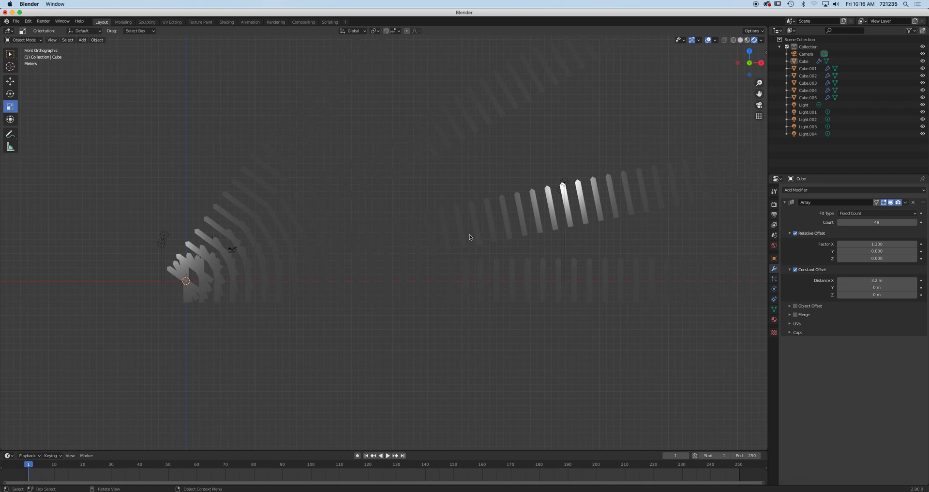
{"action": "left_click", "coordinate": [265, 232]}
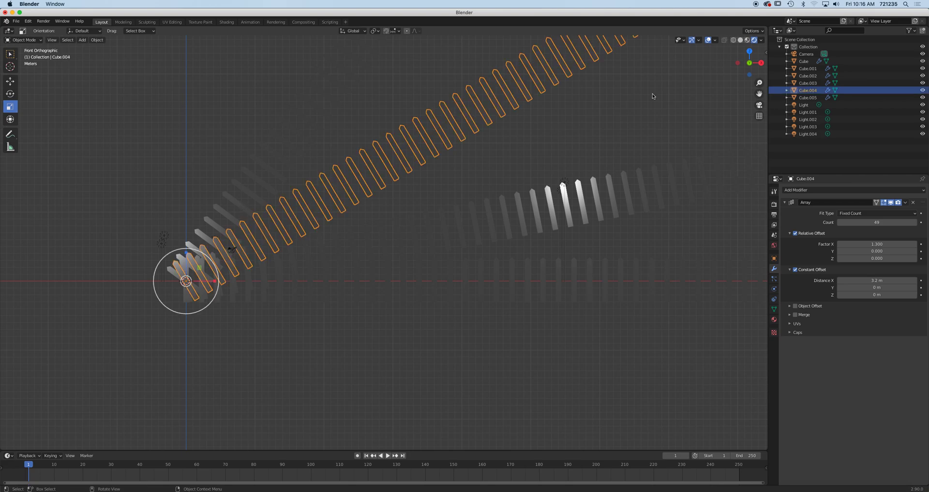